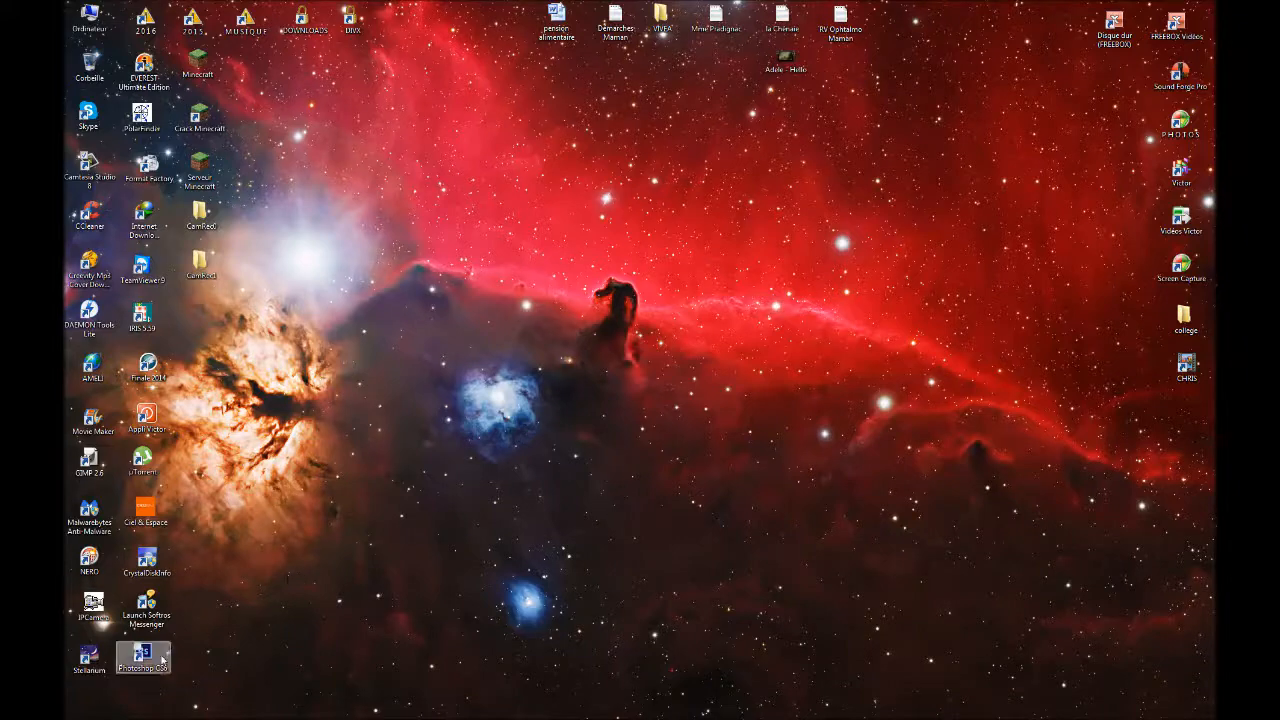
- Launch Photoshop CS6 from the desktop
{"action": "double_click", "coordinate": [150, 656]}
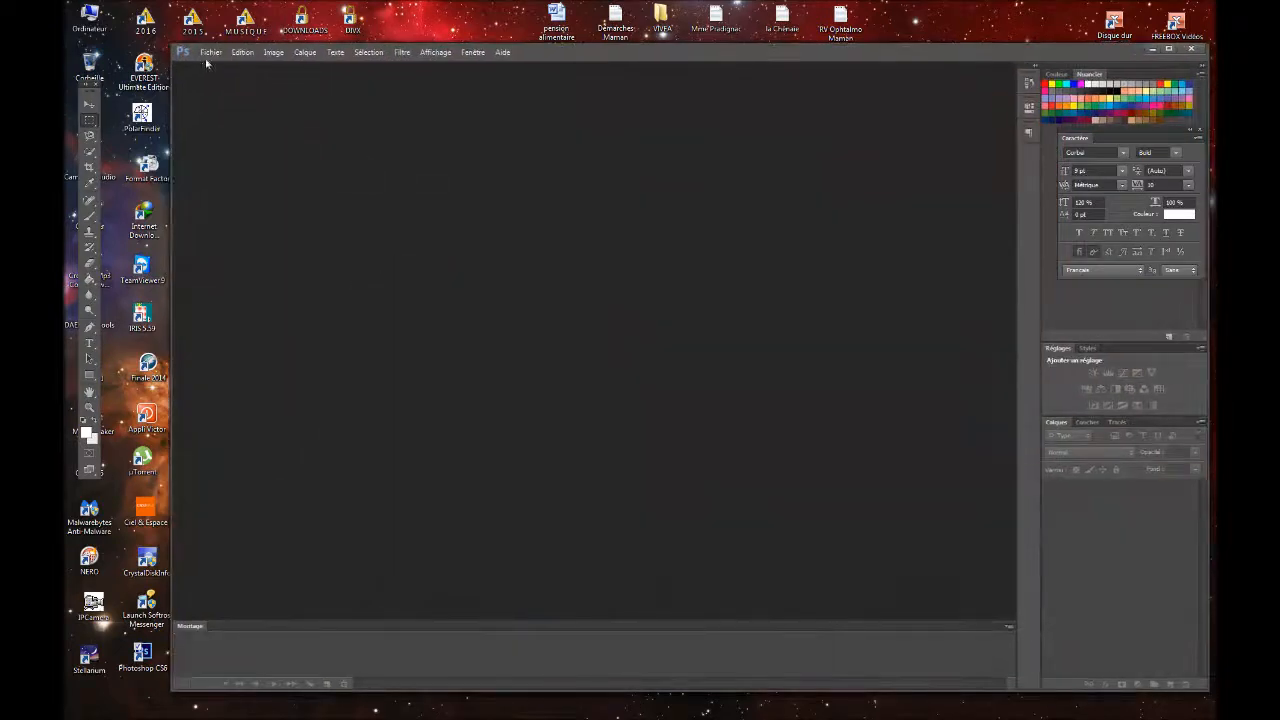
- Try to open the "Adele - Hello" video from the desktop directly as a document
{"action": "left_click", "coordinate": [211, 53]}
{"action": "left_click", "coordinate": [228, 77]}
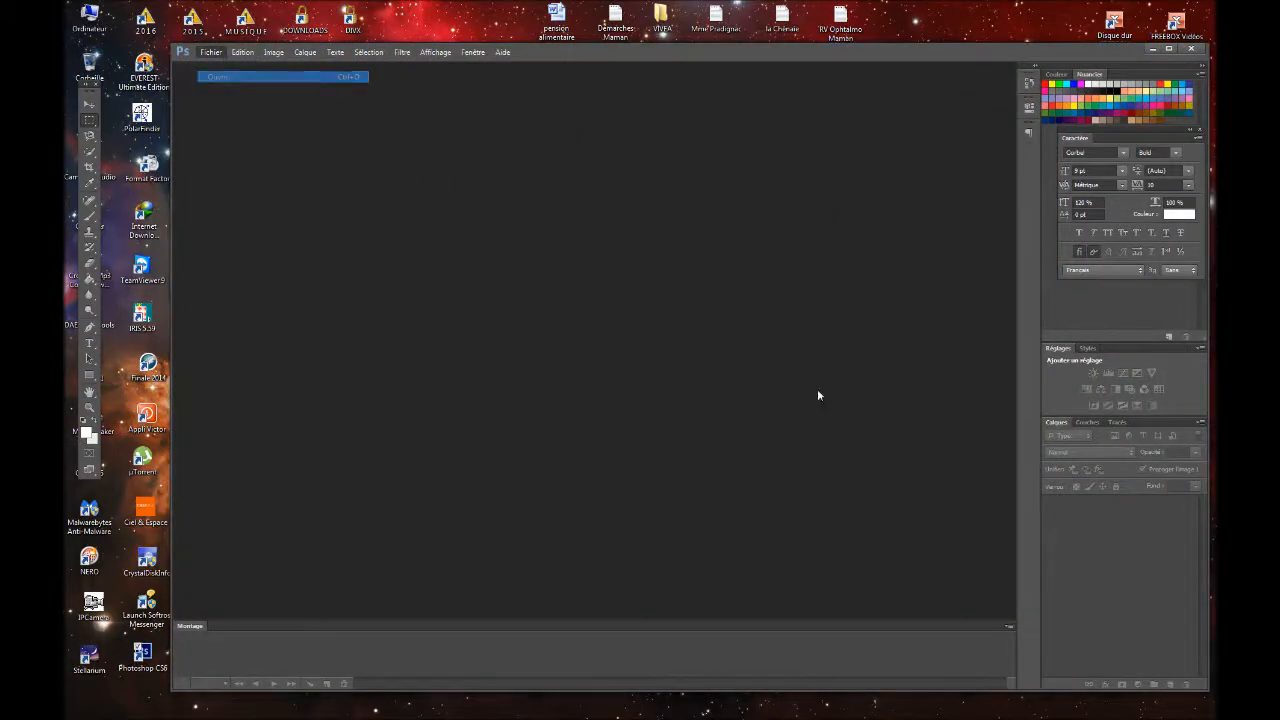
{"action": "left_click_drag", "start_coordinate": [848, 375], "coordinate": [848, 375]}
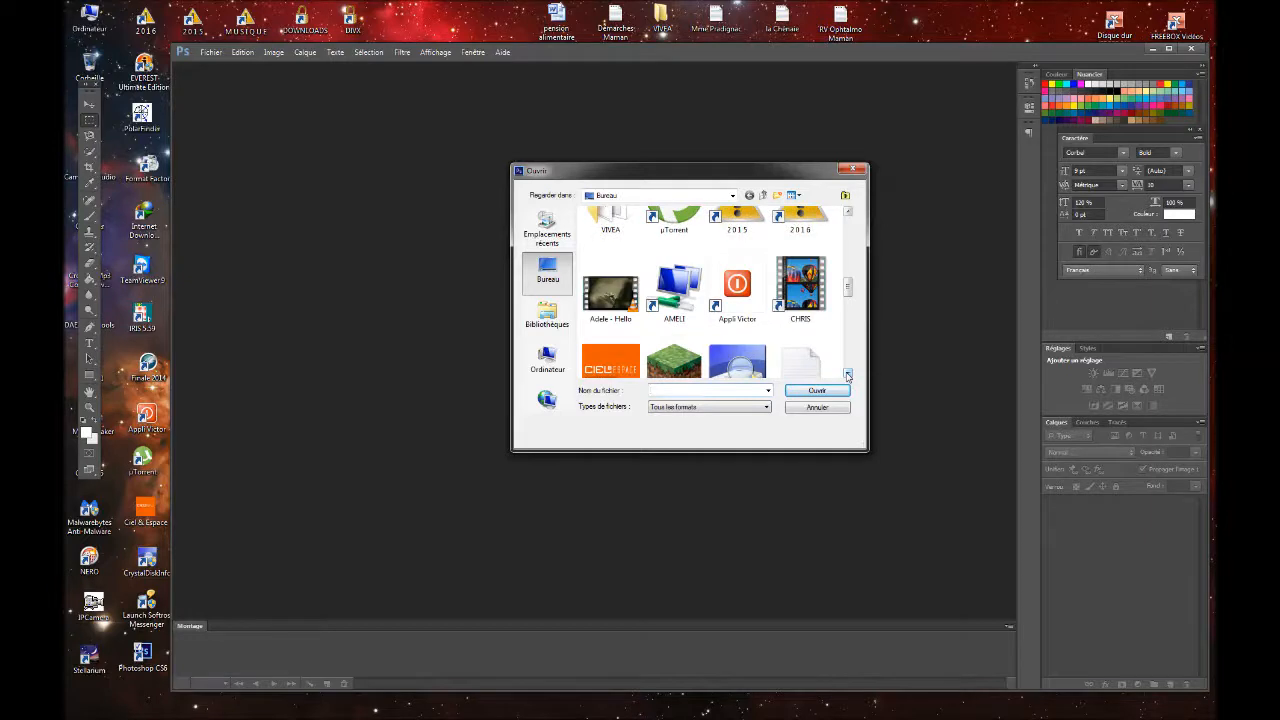
{"action": "left_click", "coordinate": [608, 292]}
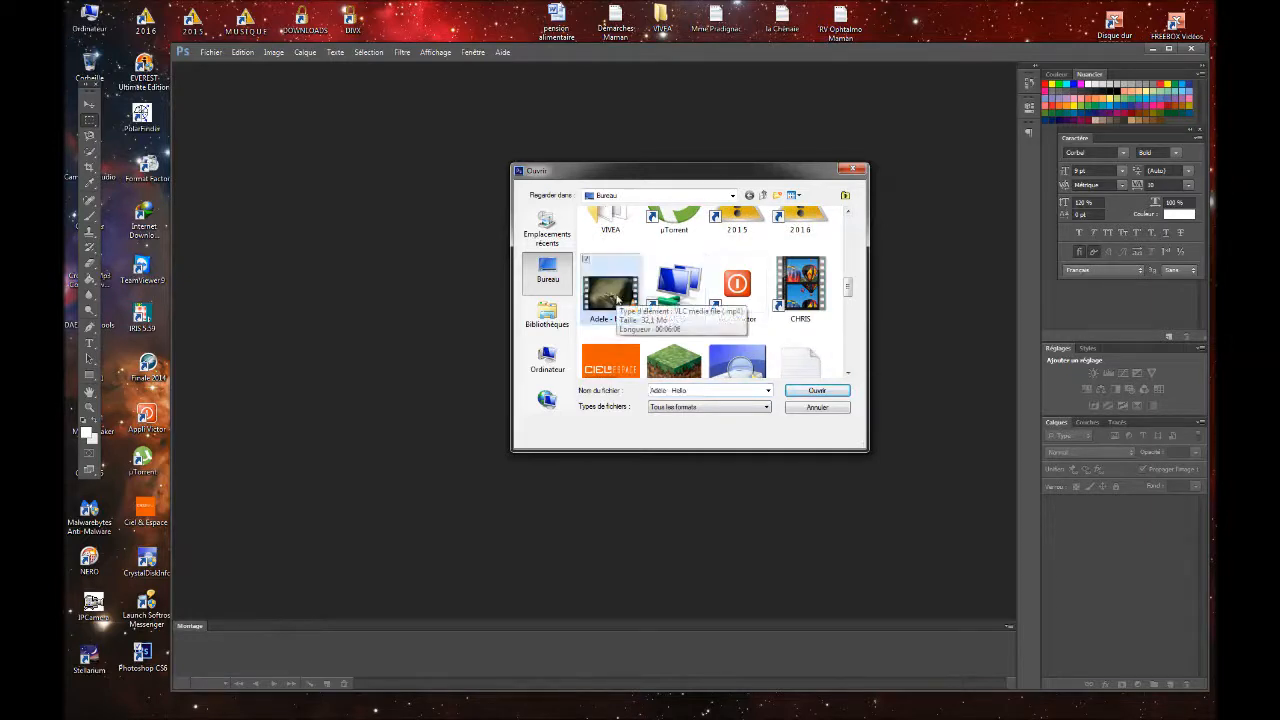
{"action": "left_click", "coordinate": [810, 391]}
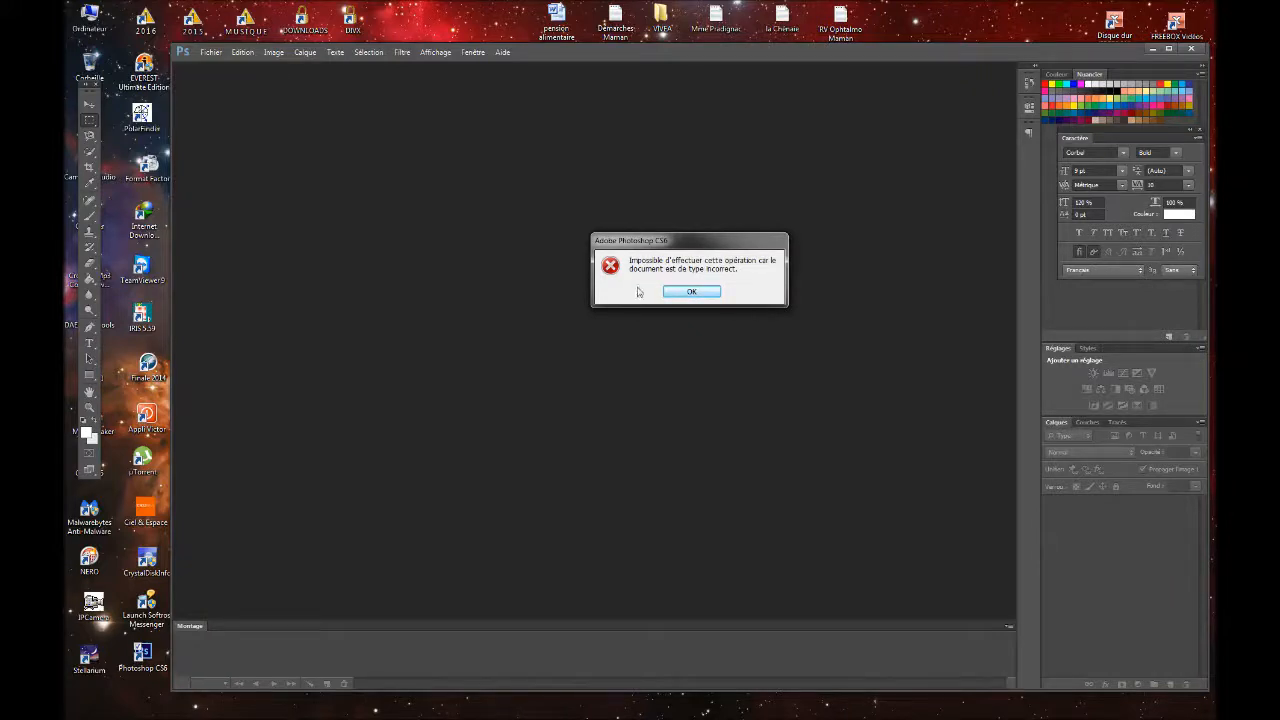
{"action": "left_click", "coordinate": [711, 294]}
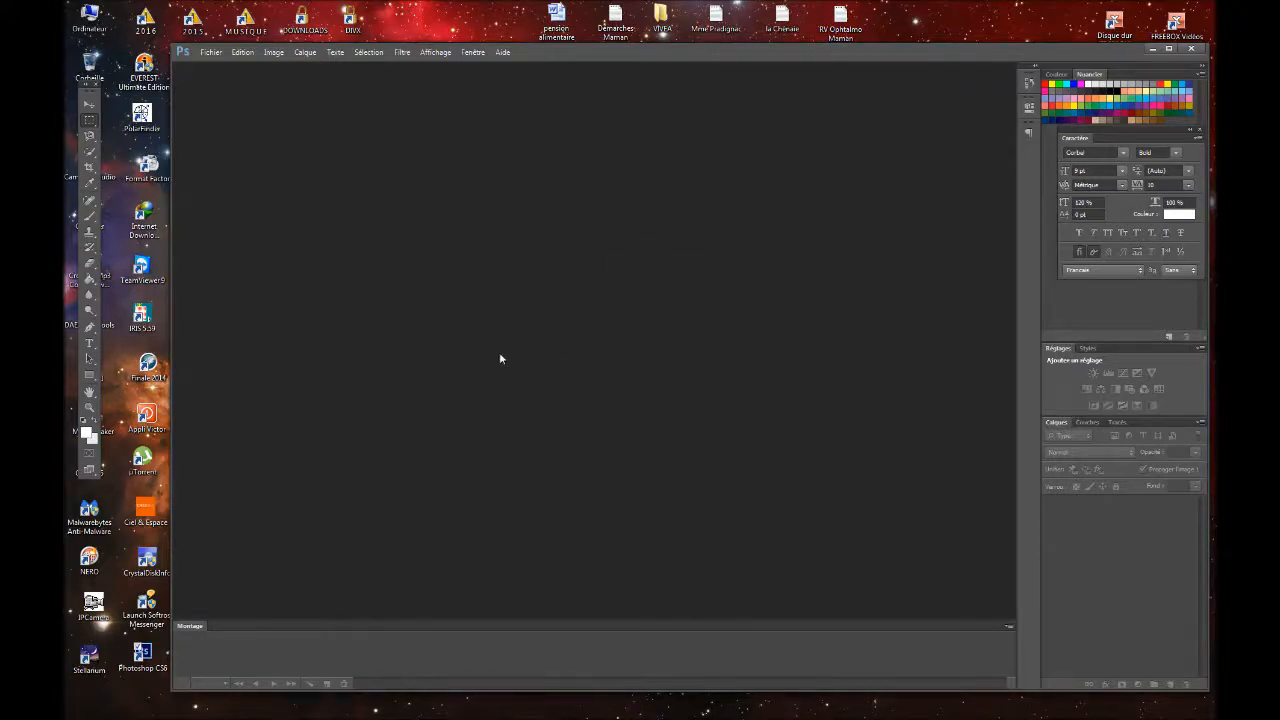
- Choose the desktop video "Adele - Hello" for importing as video frames into layers
{"action": "left_click", "coordinate": [210, 53]}
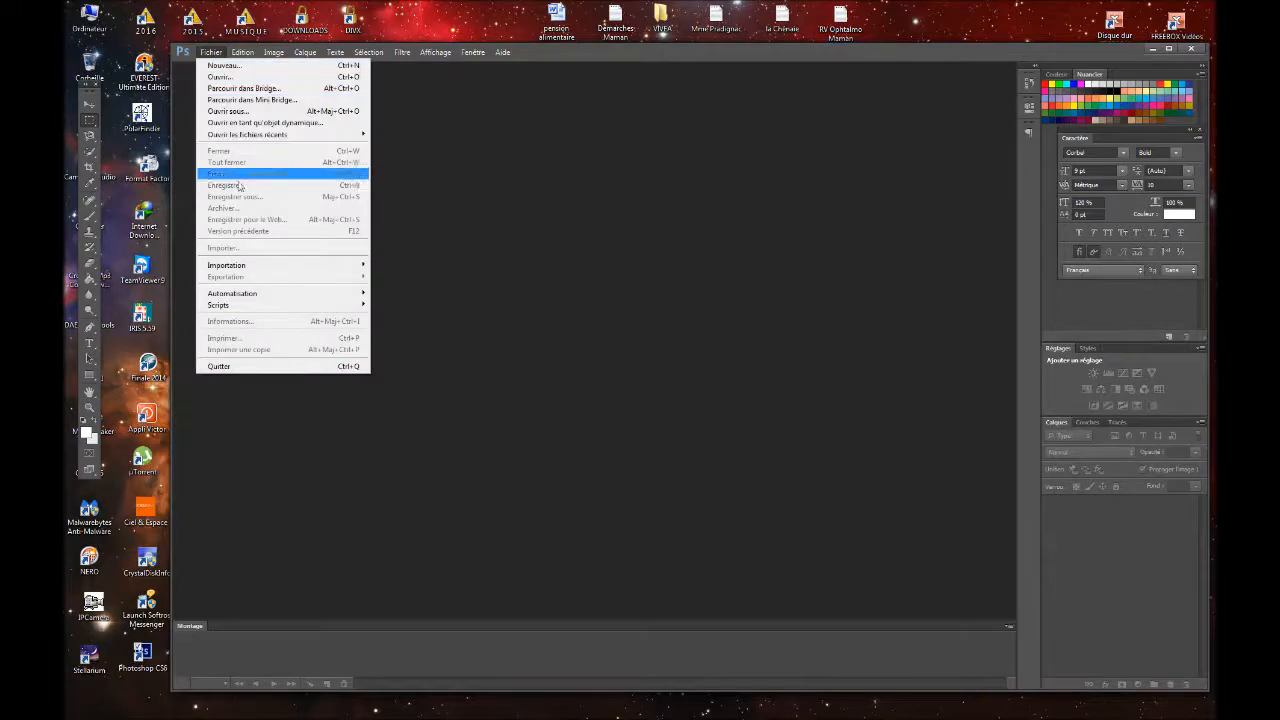
{"action": "mouse_move", "coordinate": [313, 266]}
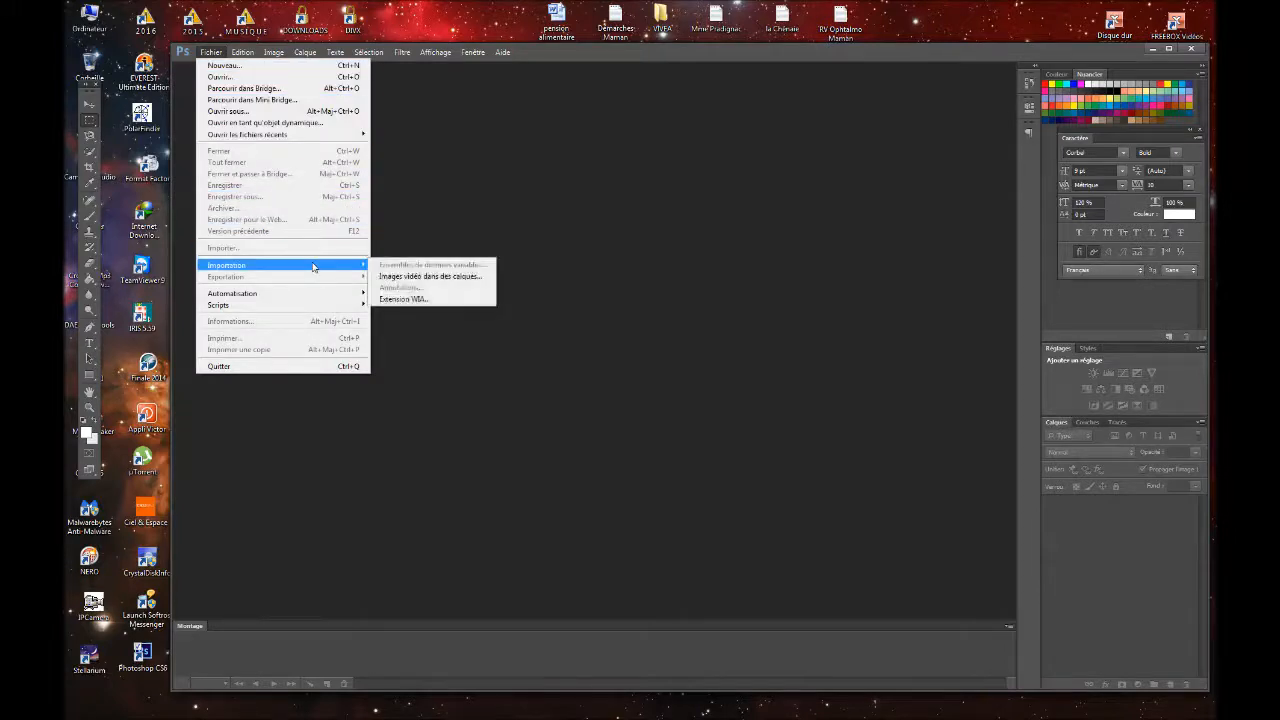
{"action": "left_click", "coordinate": [421, 277]}
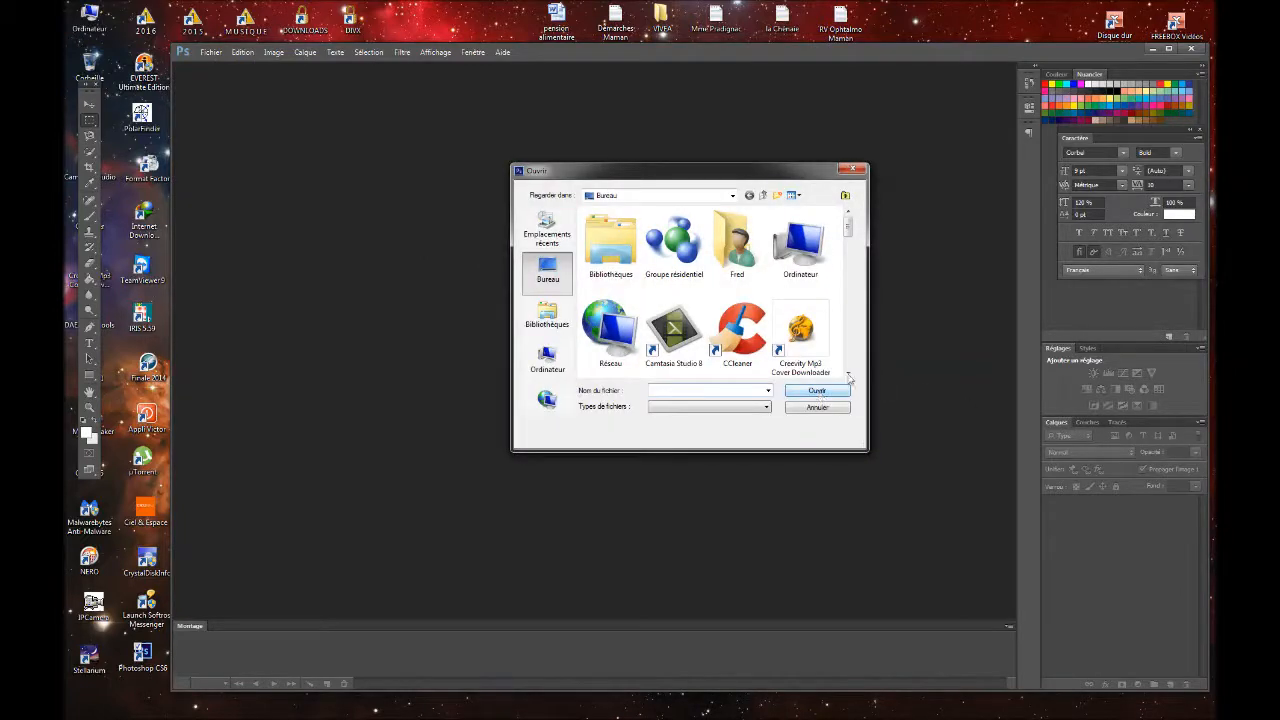
{"action": "left_click", "coordinate": [848, 373]}
{"action": "left_click", "coordinate": [848, 373]}
{"action": "left_click", "coordinate": [848, 373]}
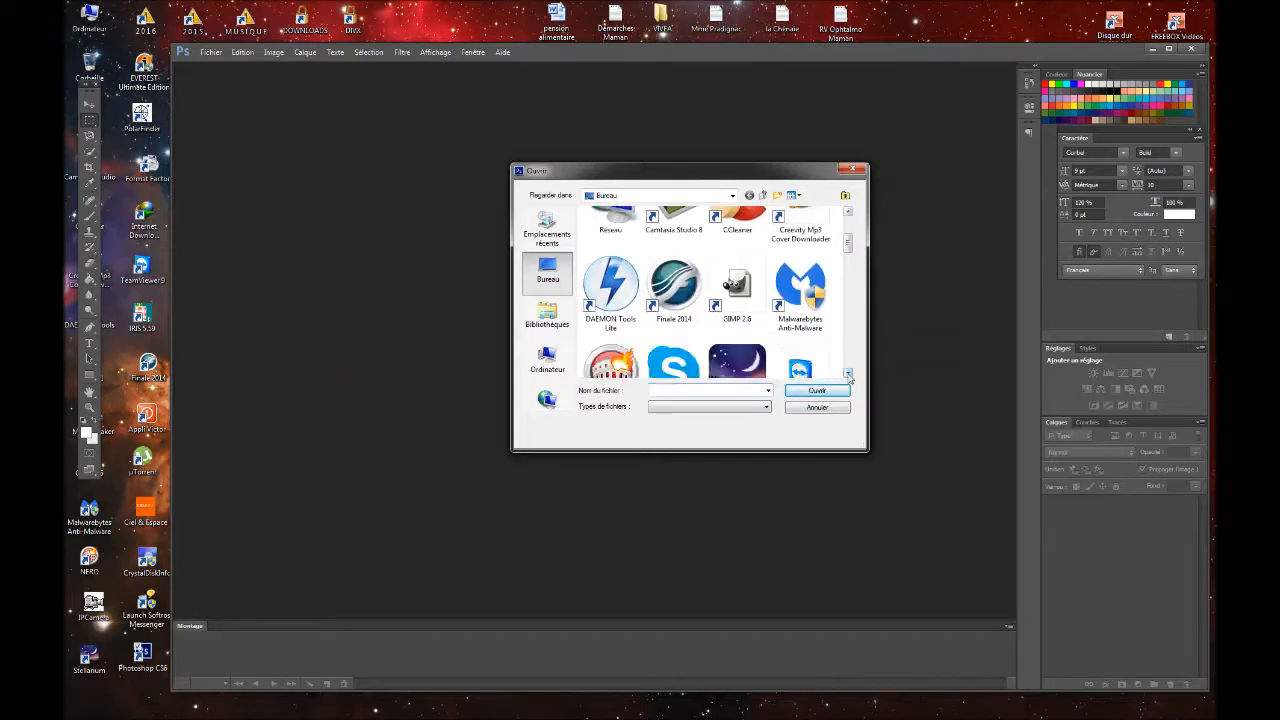
{"action": "left_click", "coordinate": [848, 373]}
{"action": "left_click", "coordinate": [848, 373]}
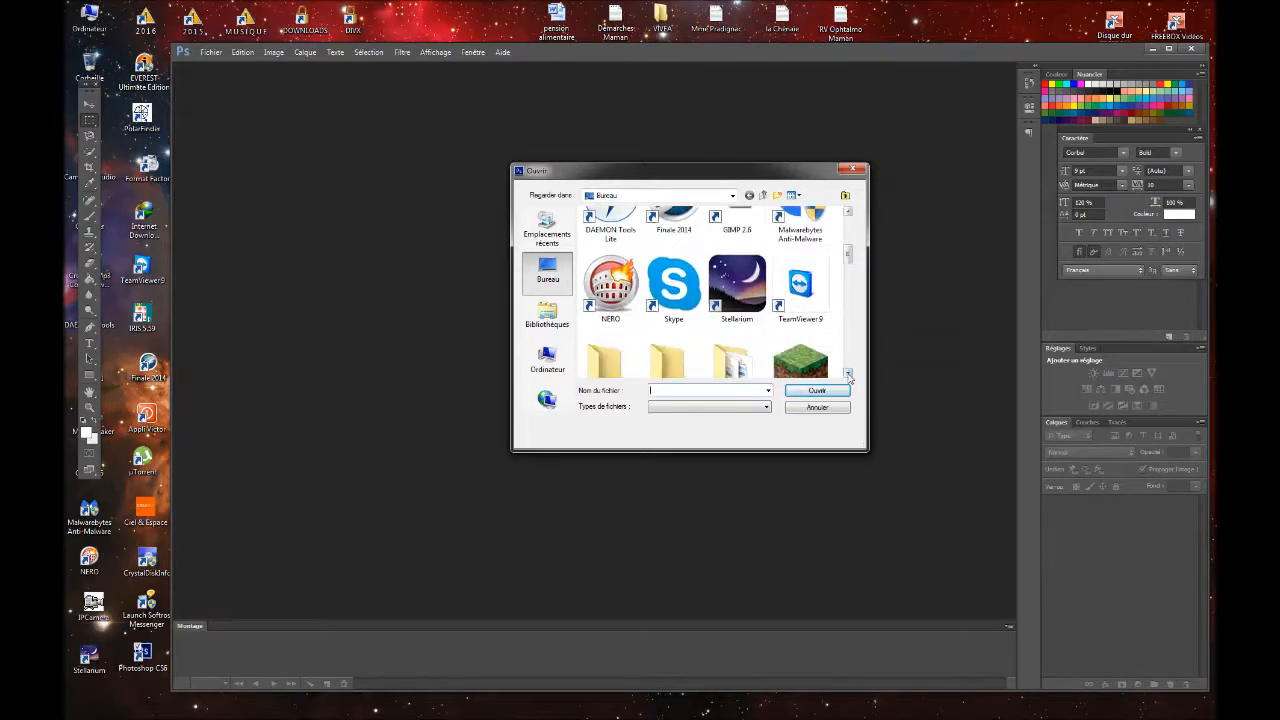
{"action": "left_click", "coordinate": [848, 373]}
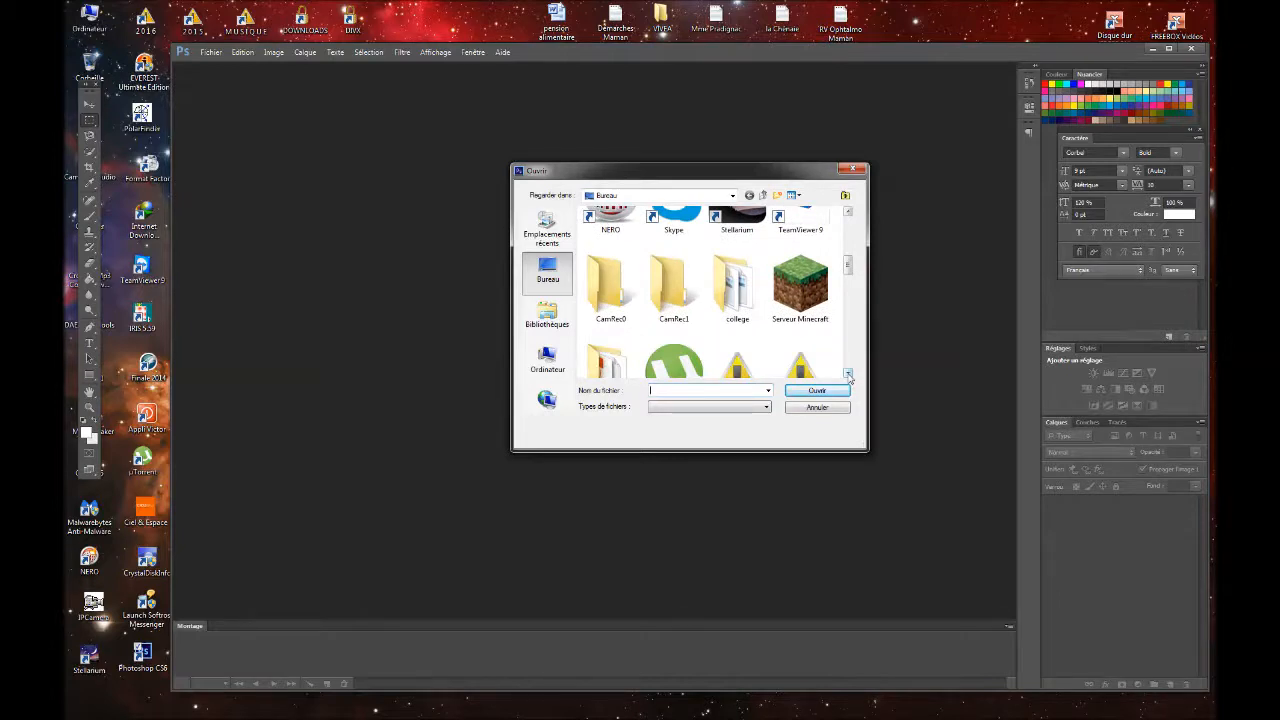
{"action": "left_click", "coordinate": [848, 373]}
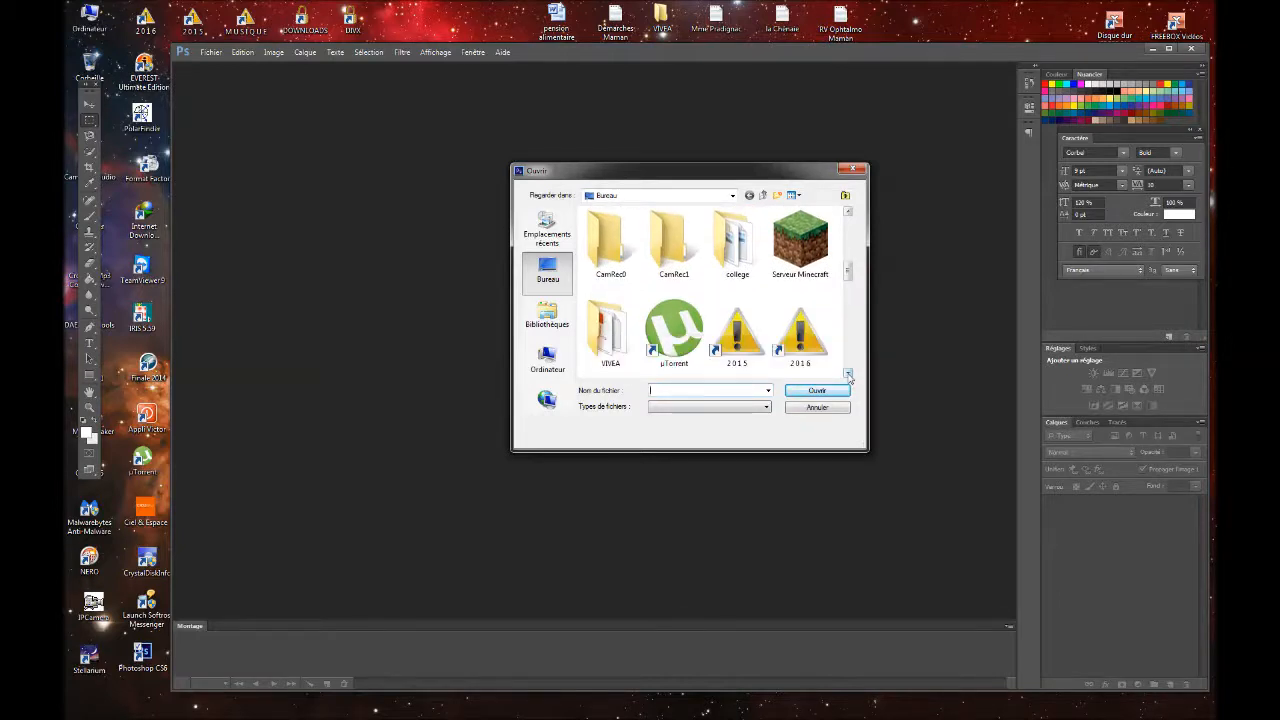
{"action": "left_click", "coordinate": [848, 373]}
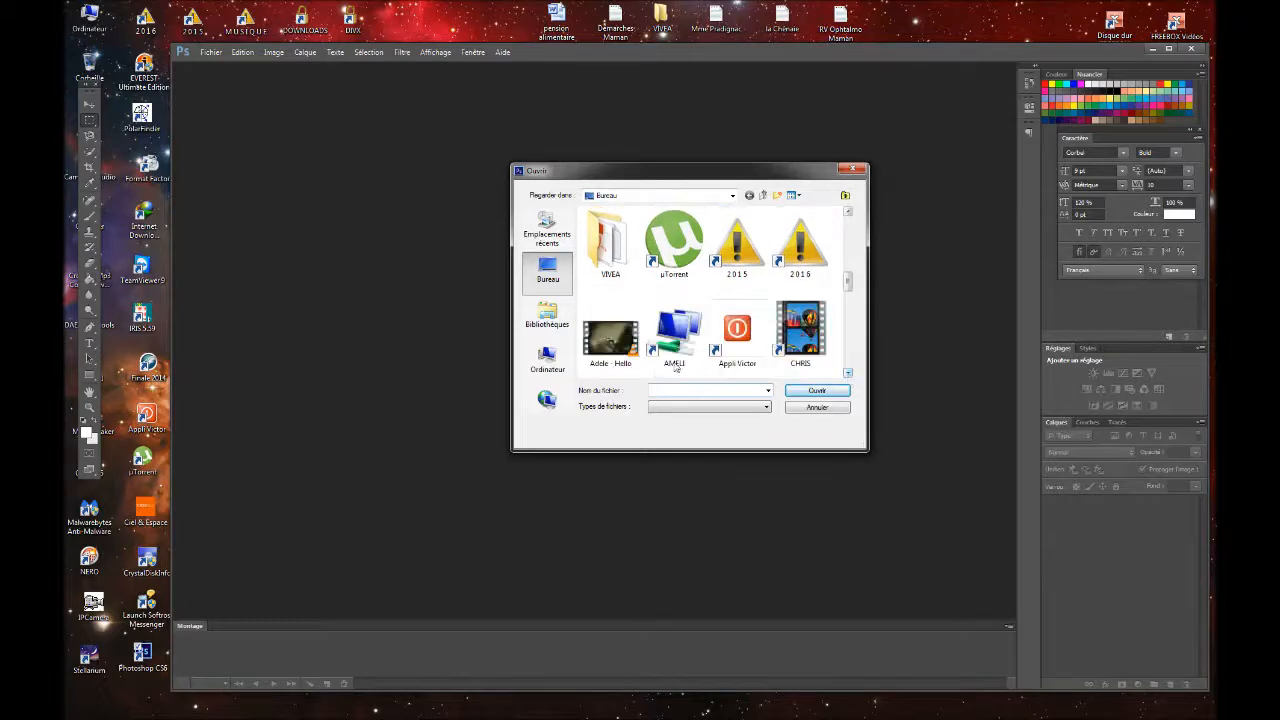
{"action": "left_click", "coordinate": [614, 340]}
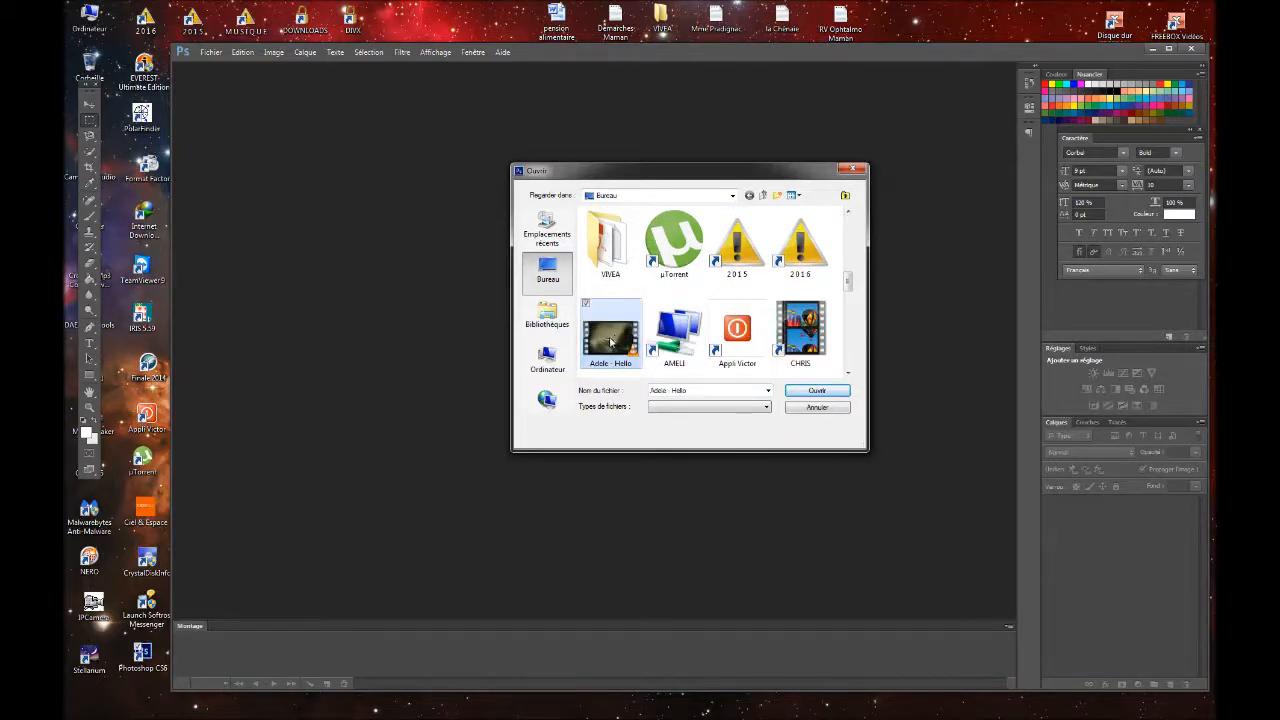
{"action": "left_click", "coordinate": [812, 391]}
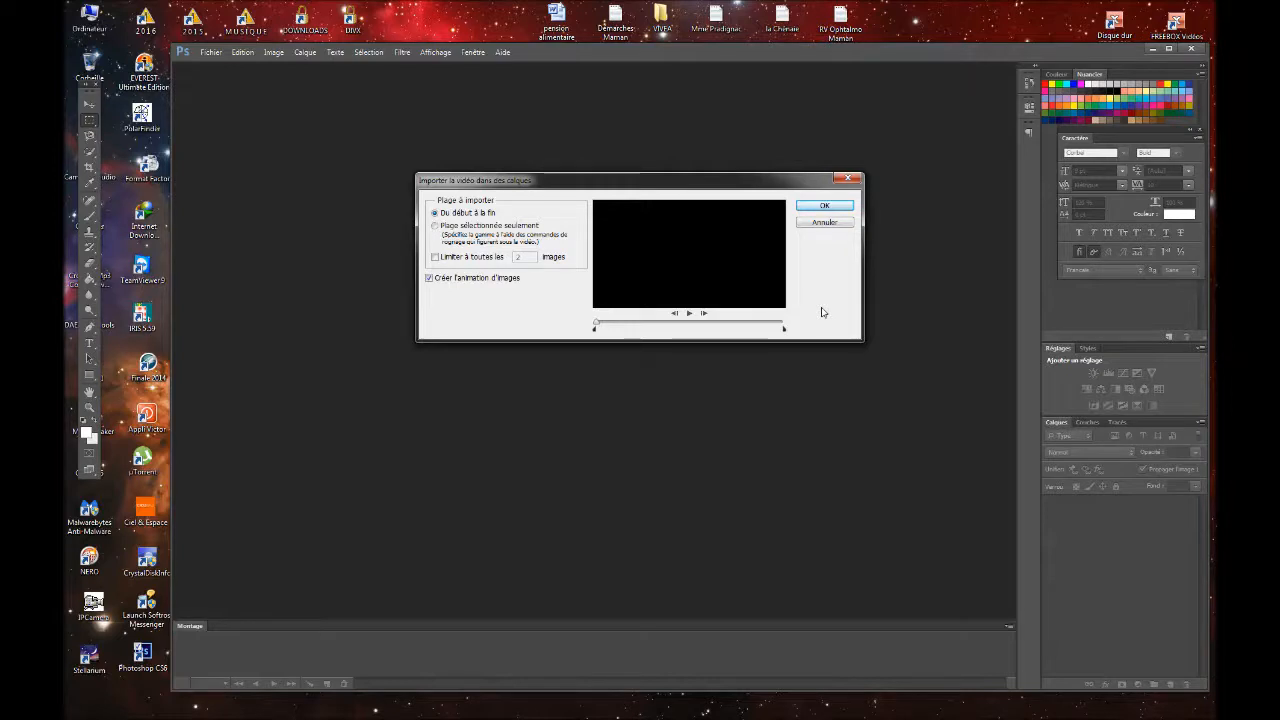
- Preview the video, trim the range to a short section just past its middle, and import it into layers as a frame animation
{"action": "left_click", "coordinate": [689, 313]}
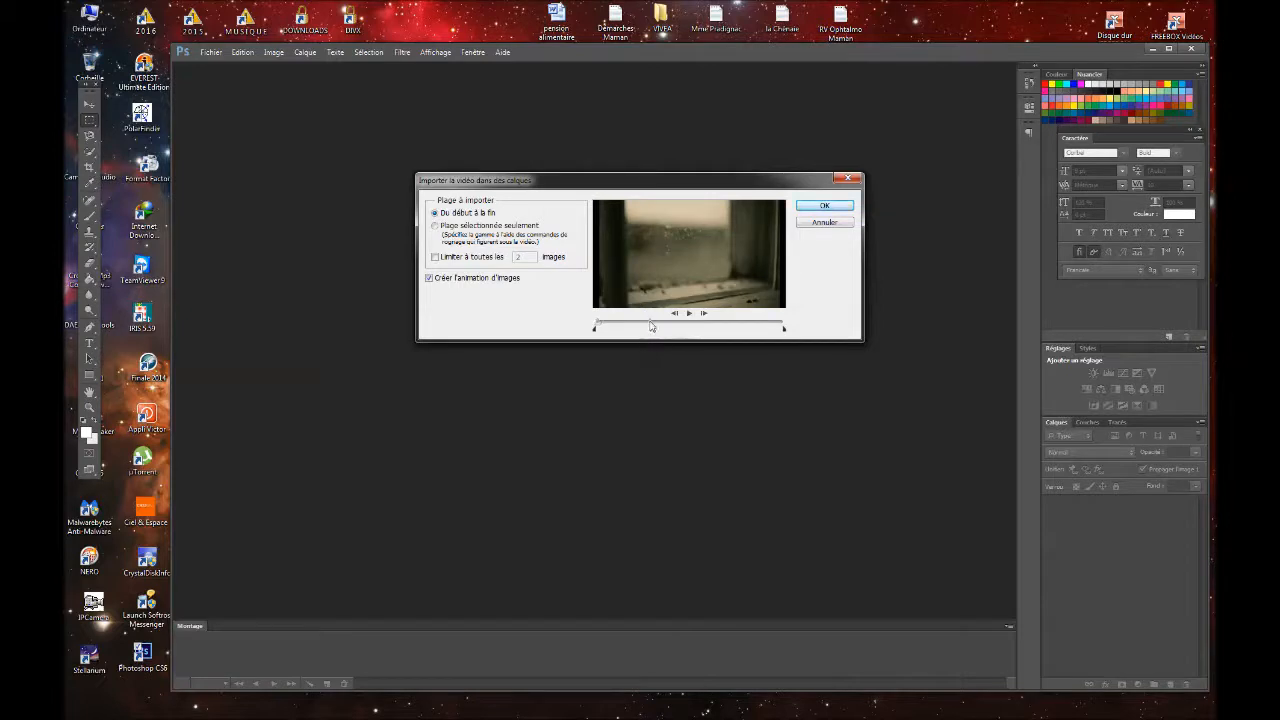
{"action": "left_click", "coordinate": [689, 313]}
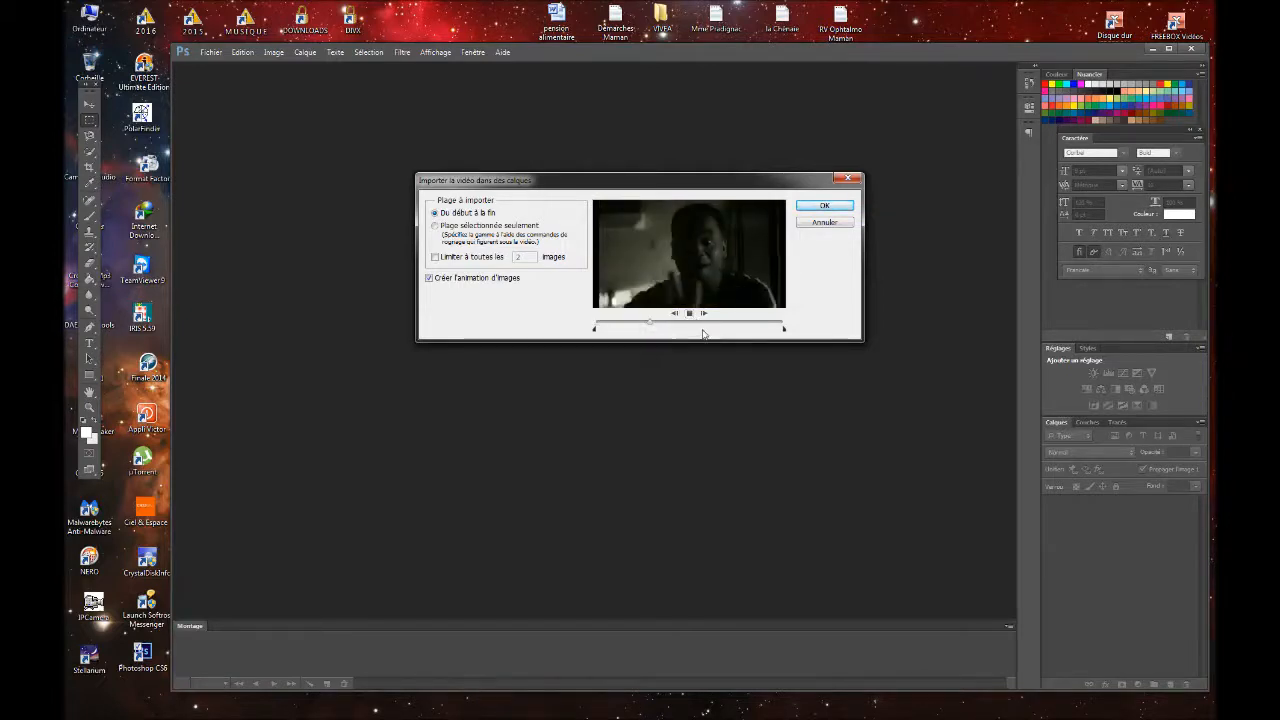
{"action": "left_click", "coordinate": [690, 314]}
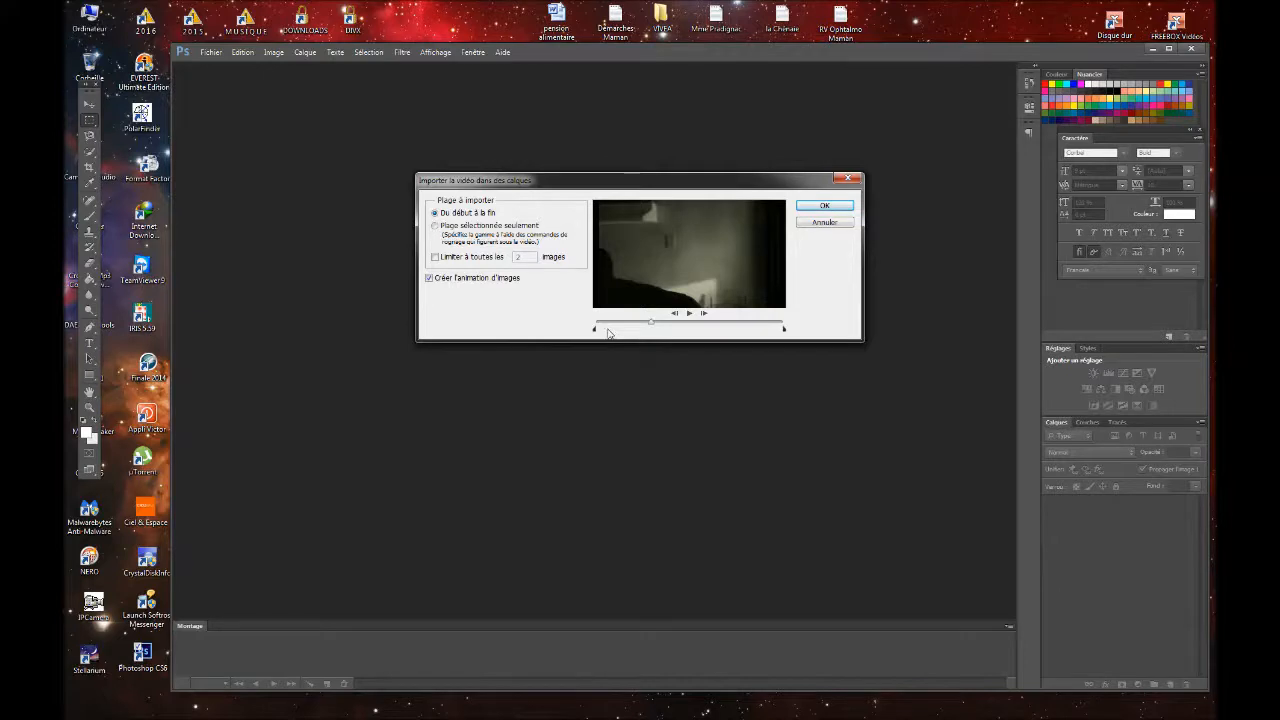
{"action": "left_click_drag", "start_coordinate": [596, 333], "coordinate": [668, 336]}
{"action": "left_click_drag", "start_coordinate": [668, 333], "coordinate": [689, 333]}
{"action": "left_click_drag", "start_coordinate": [783, 332], "coordinate": [699, 331]}
{"action": "left_click", "coordinate": [826, 207]}
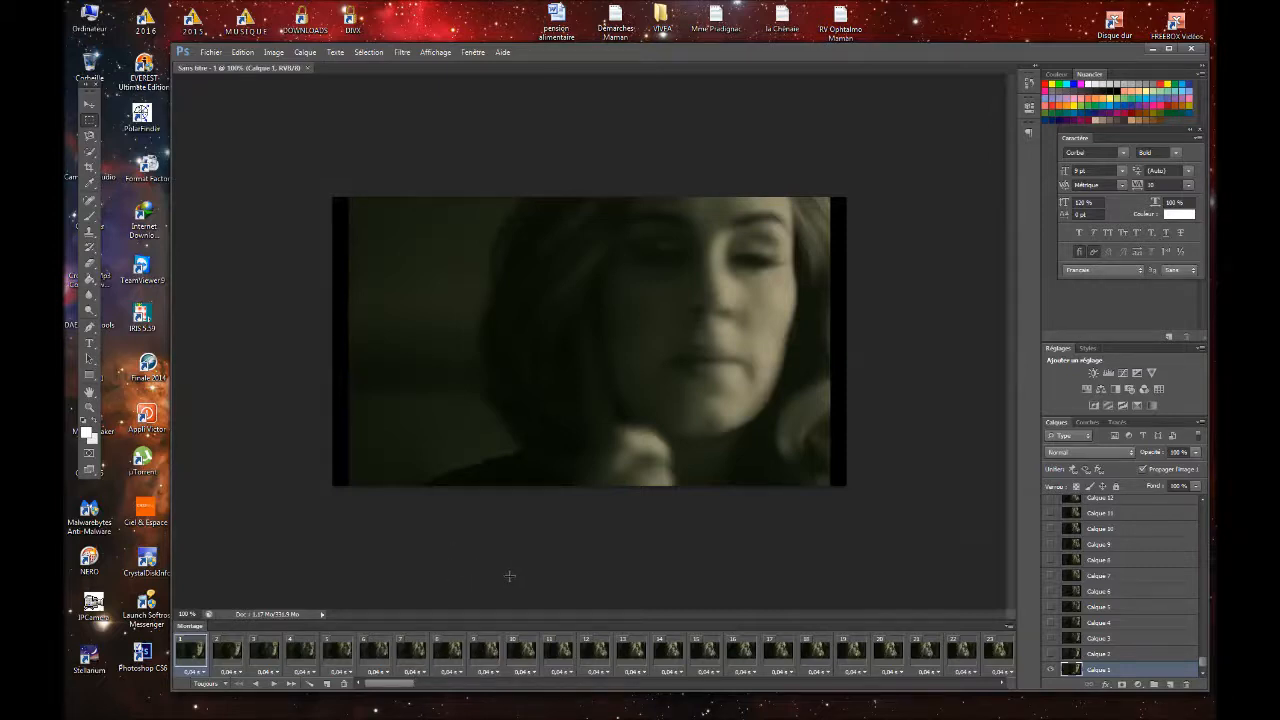
- Play the imported animation and compare its frames 1 and 13
{"action": "key", "text": "space"}
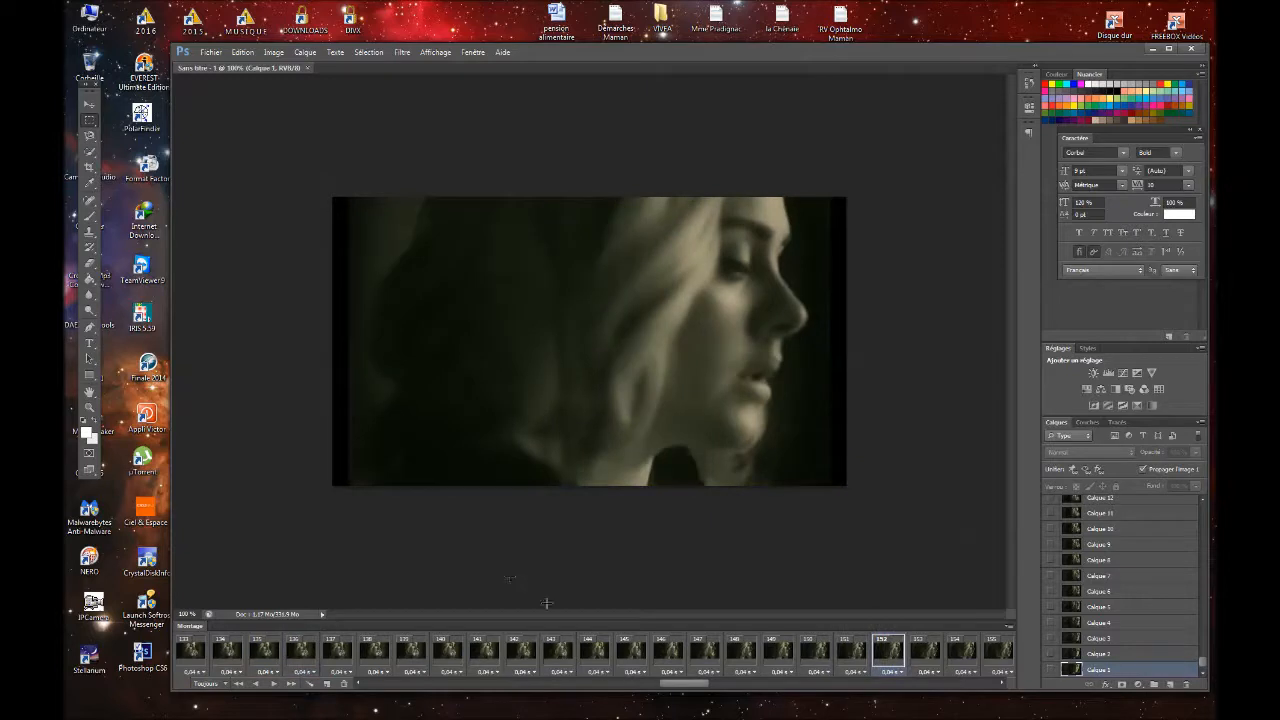
{"action": "left_click_drag", "start_coordinate": [655, 692], "coordinate": [363, 697]}
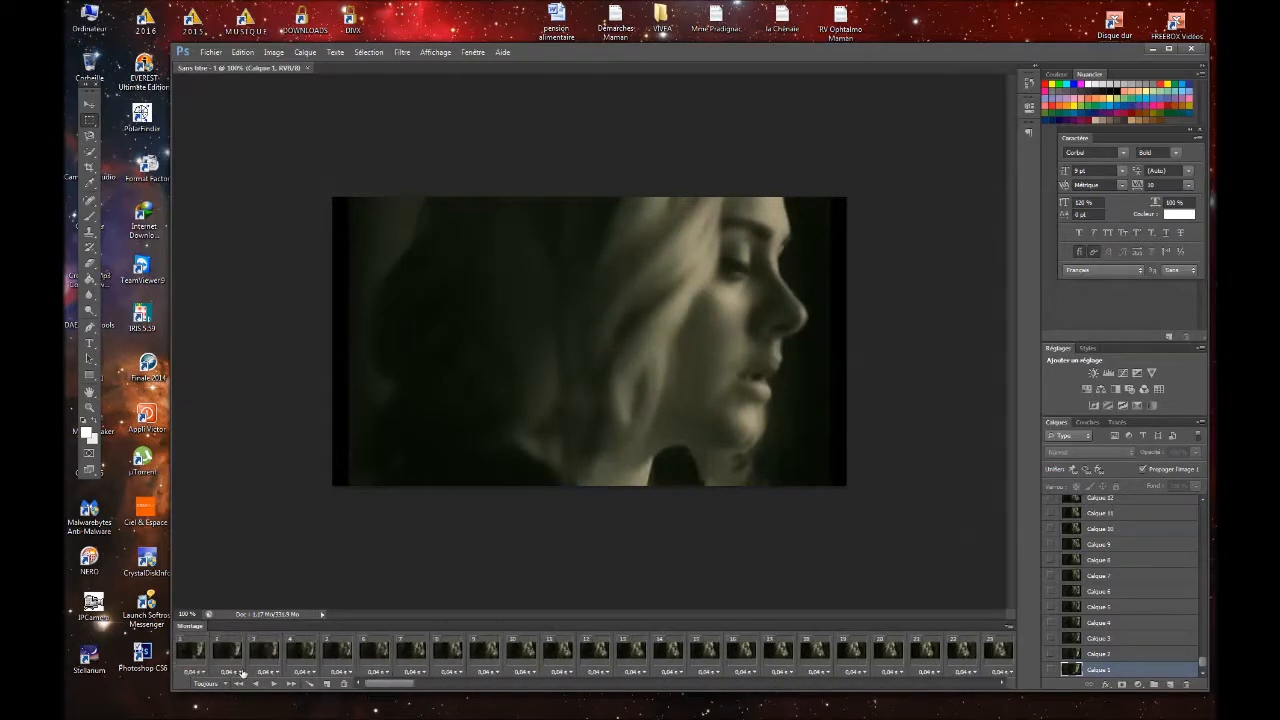
{"action": "left_click", "coordinate": [194, 653]}
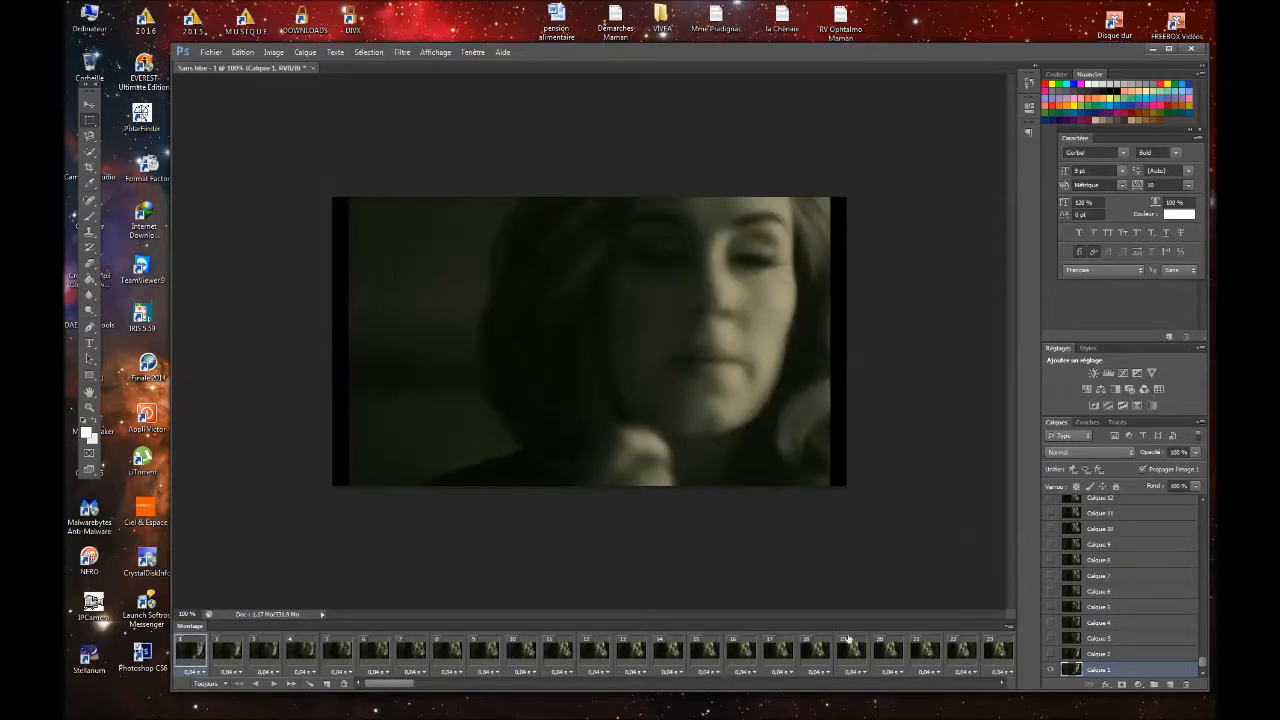
{"action": "left_click", "coordinate": [644, 654]}
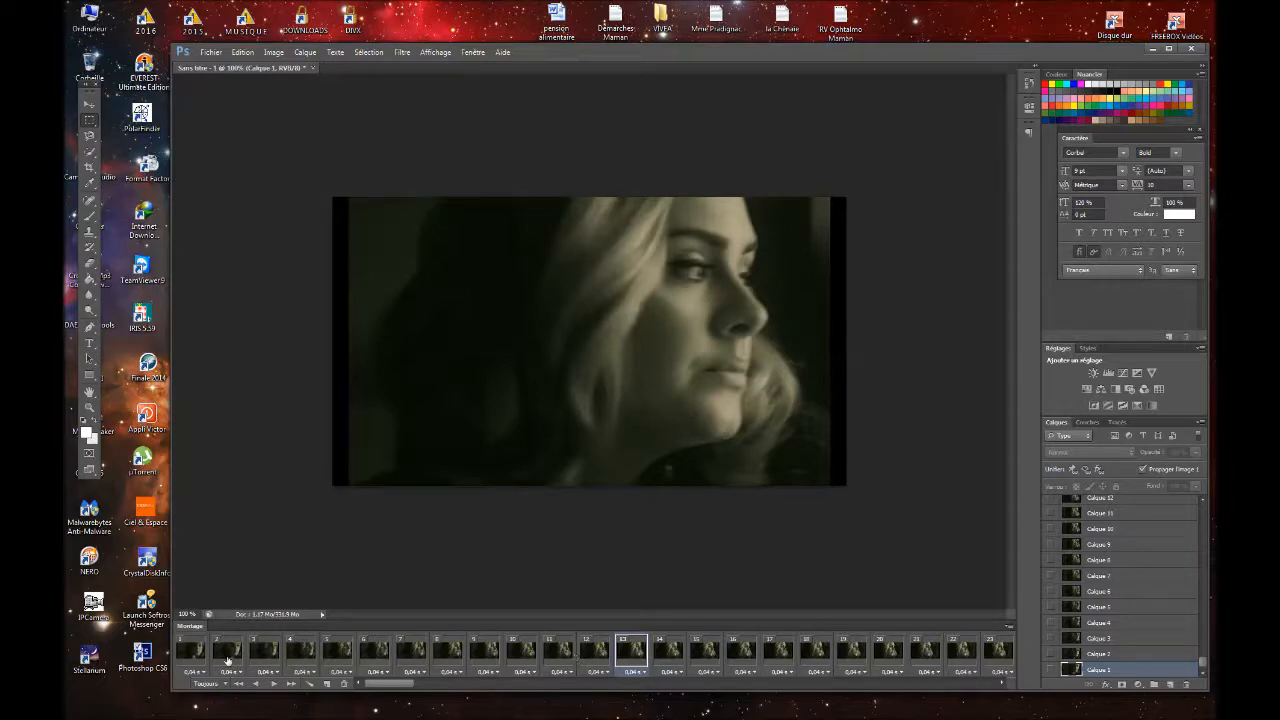
{"action": "left_click", "coordinate": [207, 654]}
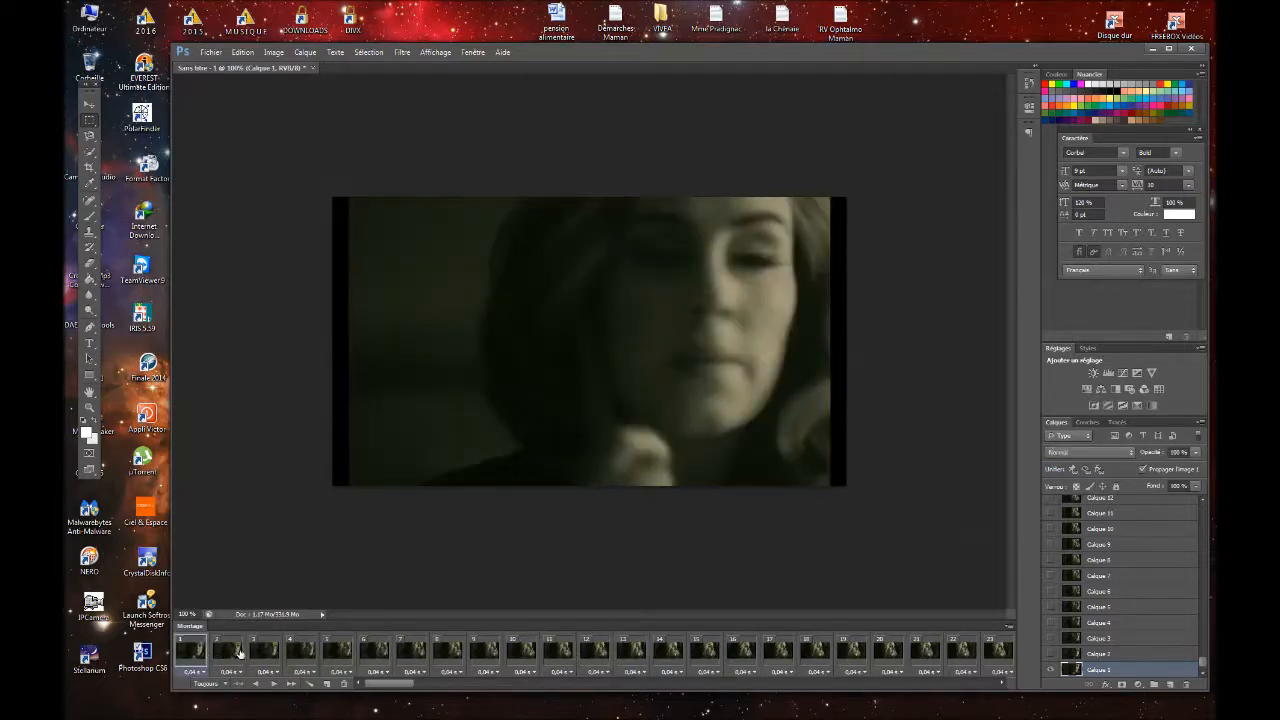
- Delete the first frame of the animation, followed by the next seven frames at its start
{"action": "left_click", "coordinate": [346, 685]}
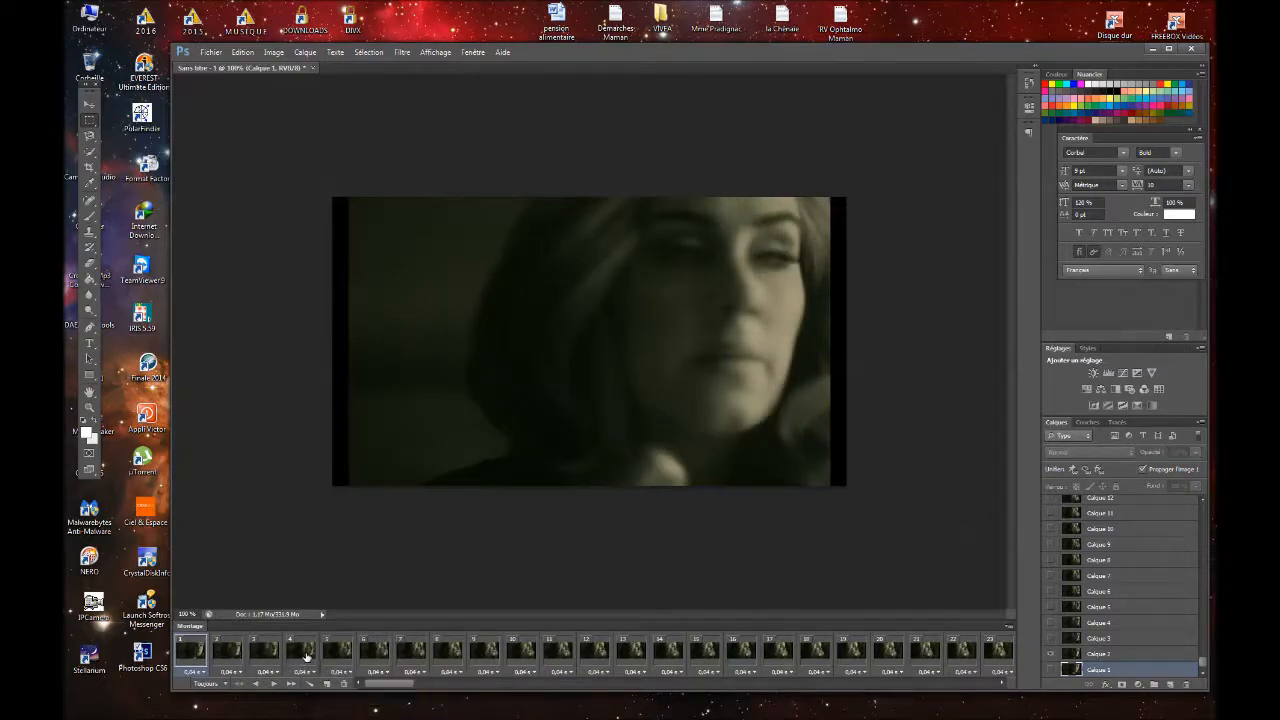
{"action": "left_click", "coordinate": [420, 652]}
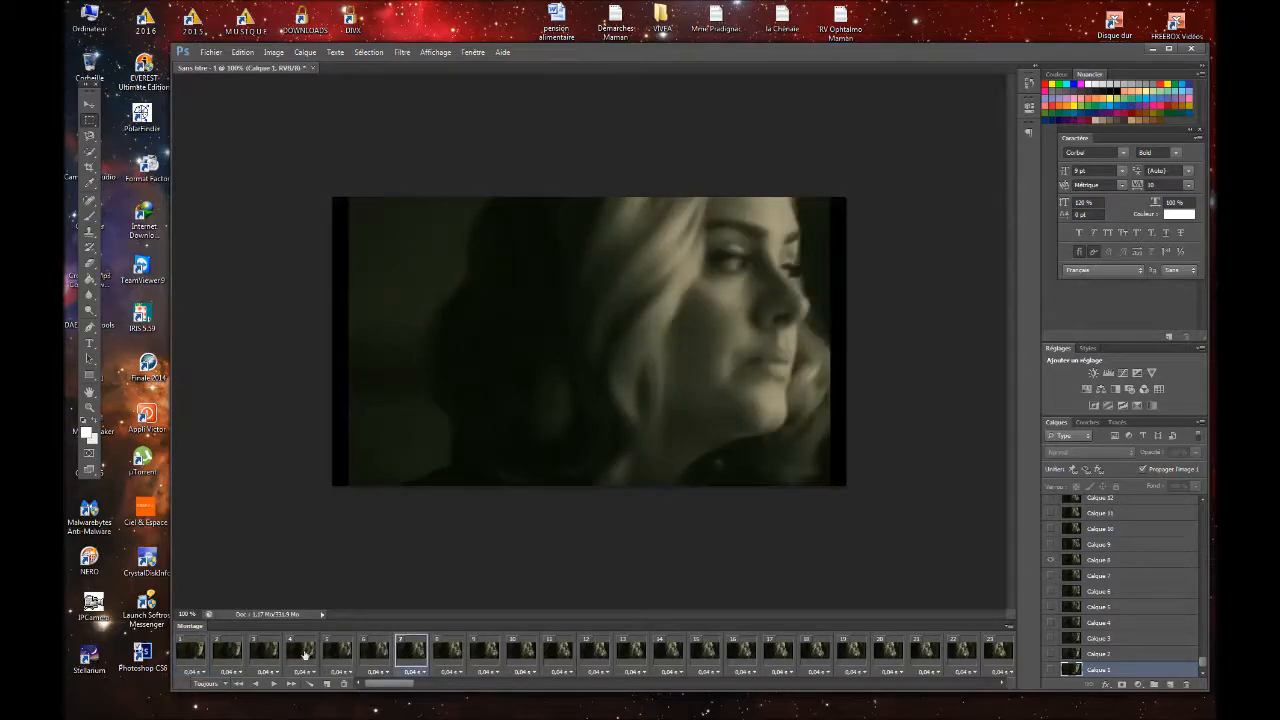
{"action": "left_click", "coordinate": [194, 653], "text": "shift"}
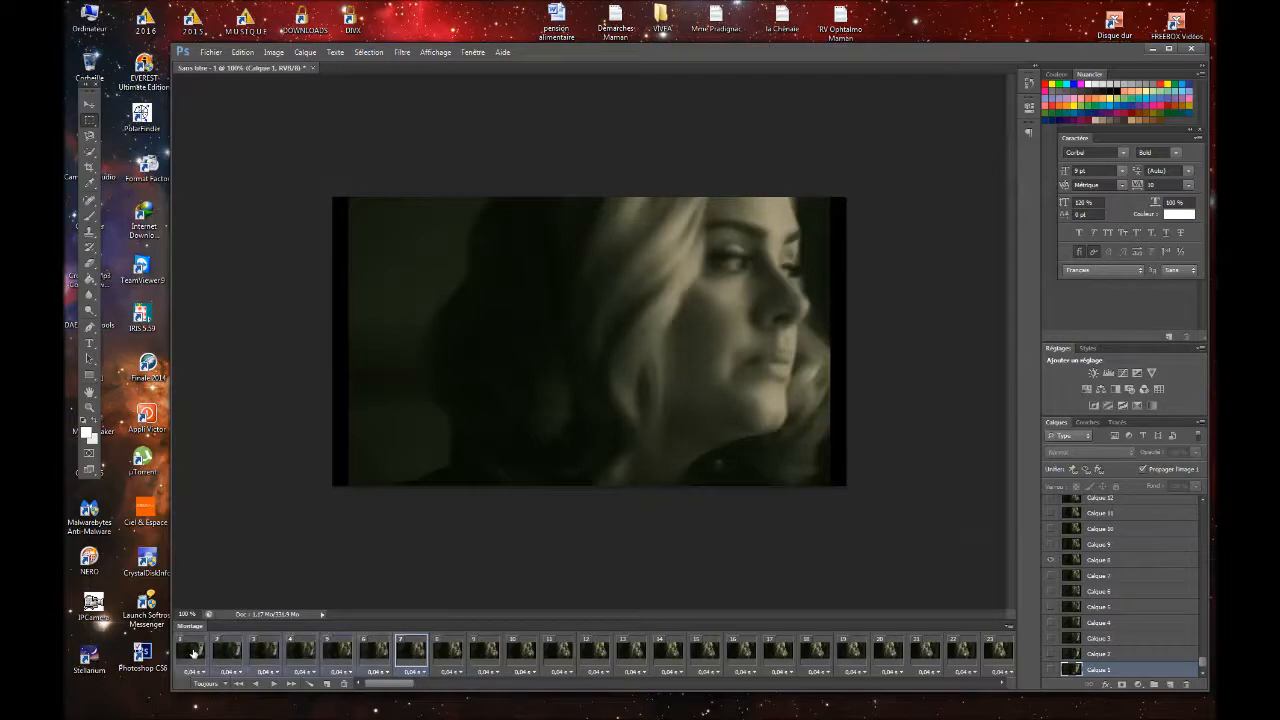
{"action": "left_click", "coordinate": [344, 685]}
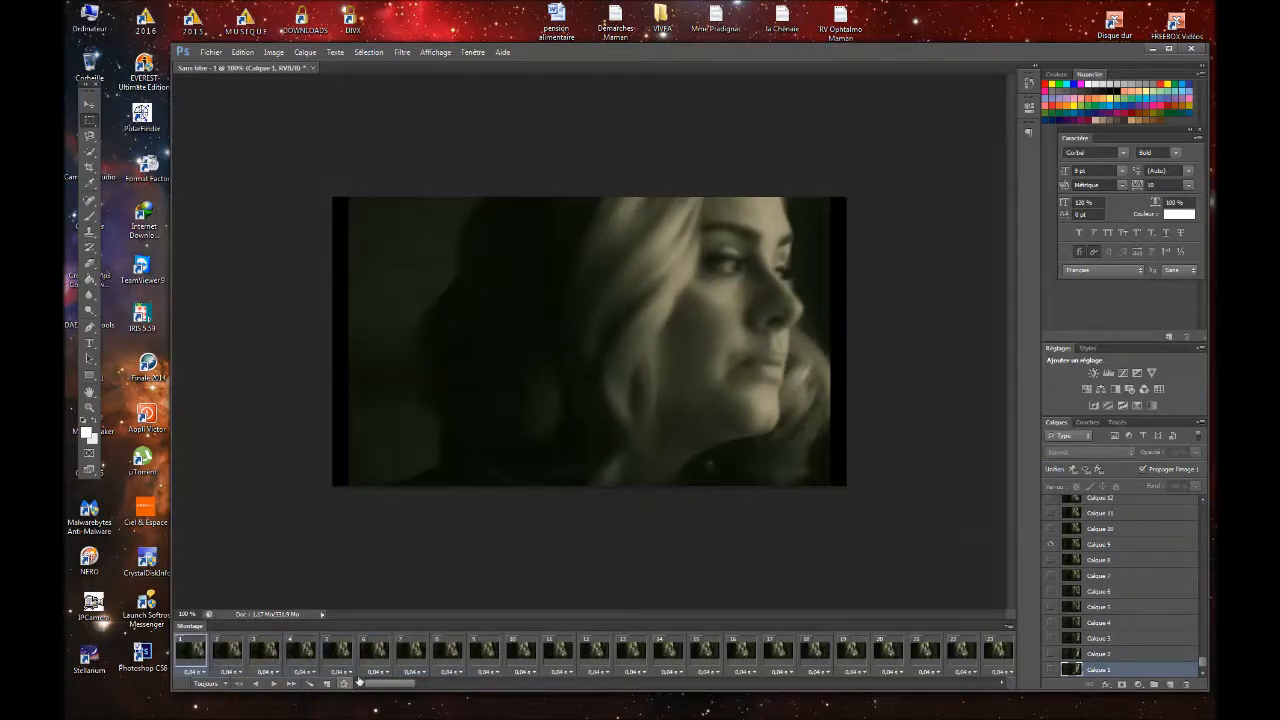
- Delete frames 39 to 275, from the start of the parking lot scene to the end of the animation
{"action": "left_click_drag", "start_coordinate": [413, 685], "coordinate": [468, 690]}
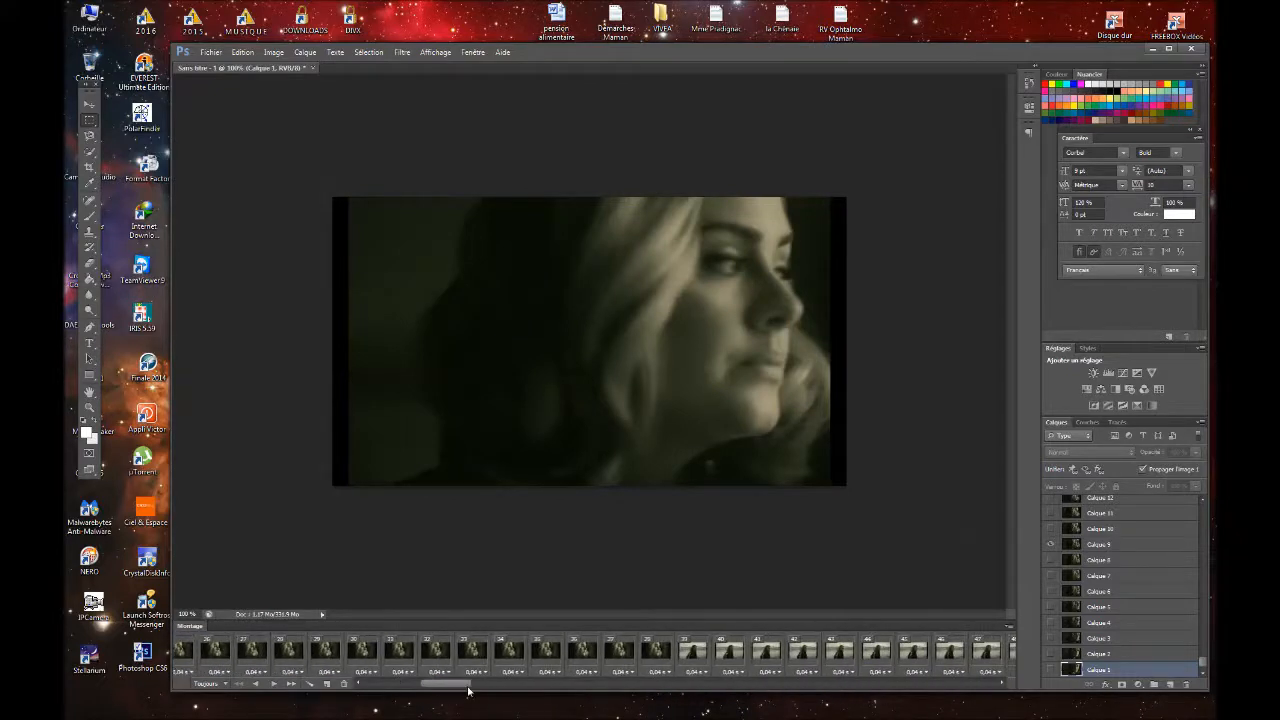
{"action": "left_click", "coordinate": [697, 651]}
{"action": "left_click_drag", "start_coordinate": [454, 688], "coordinate": [998, 678]}
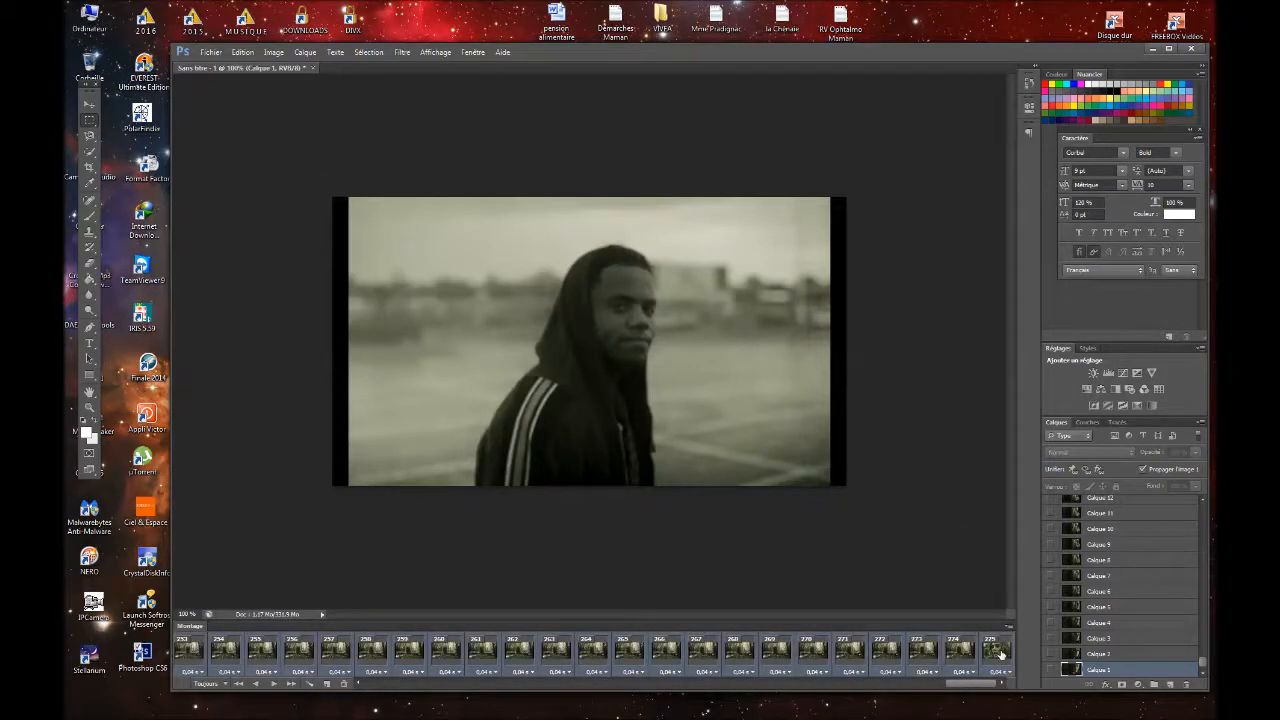
{"action": "left_click", "coordinate": [344, 684]}
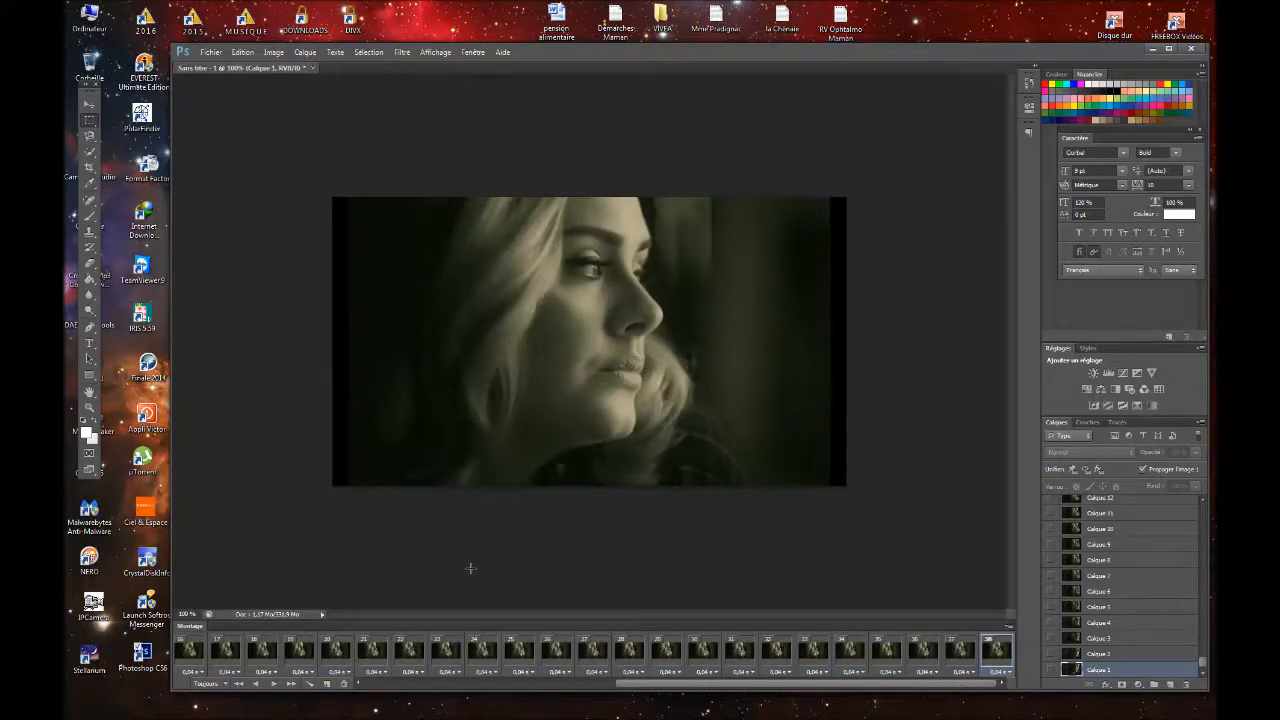
- Play the shortened animation to check it, and return to its first frame
{"action": "key", "text": "space"}
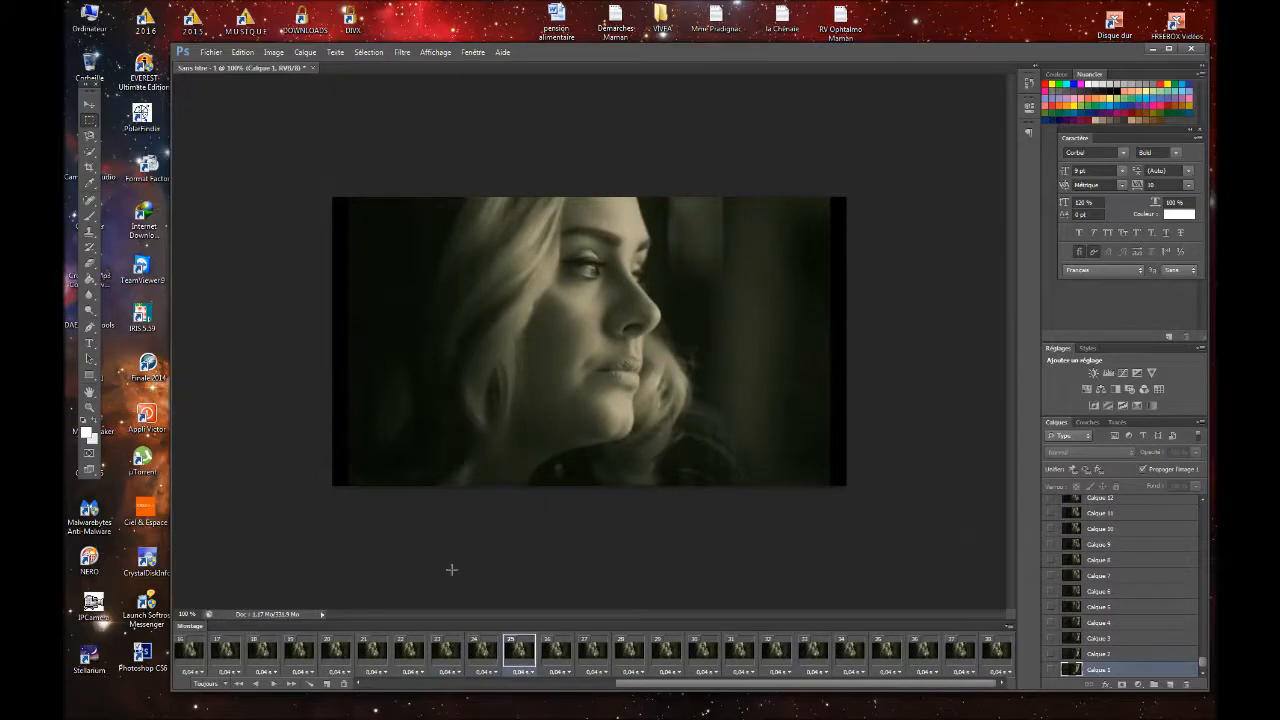
{"action": "left_click_drag", "start_coordinate": [650, 686], "coordinate": [400, 686]}
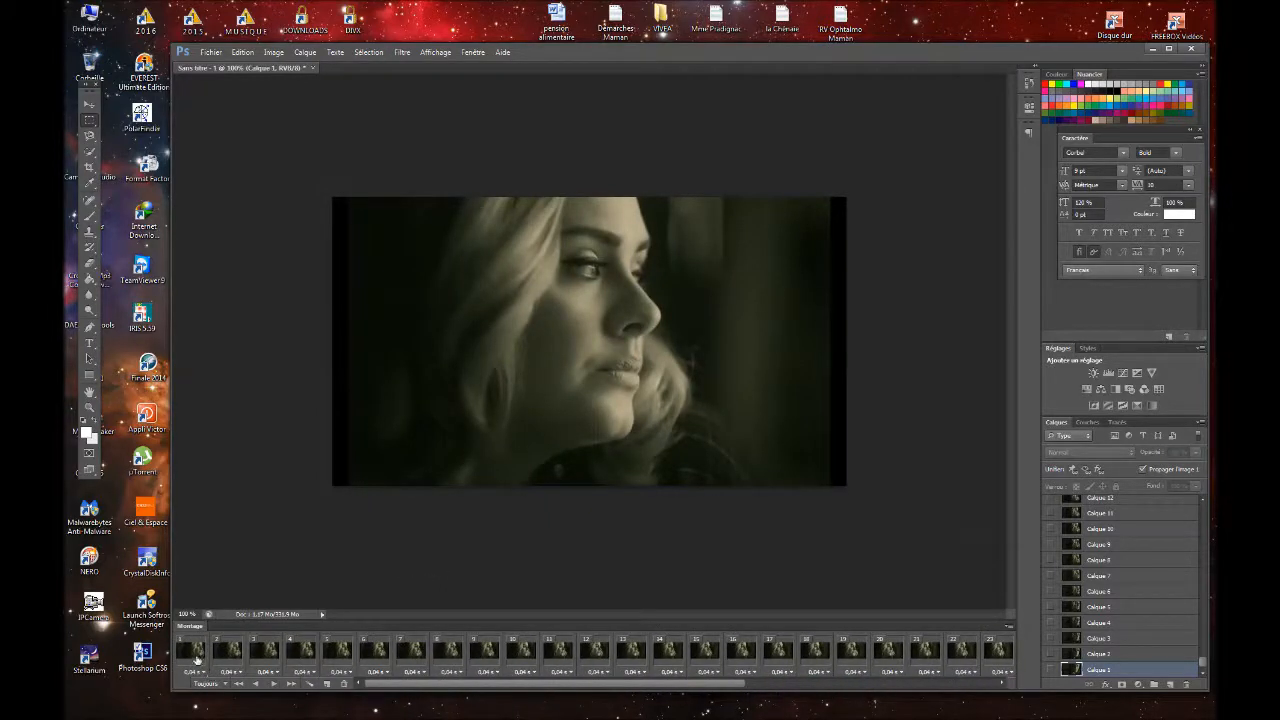
{"action": "left_click", "coordinate": [203, 652]}
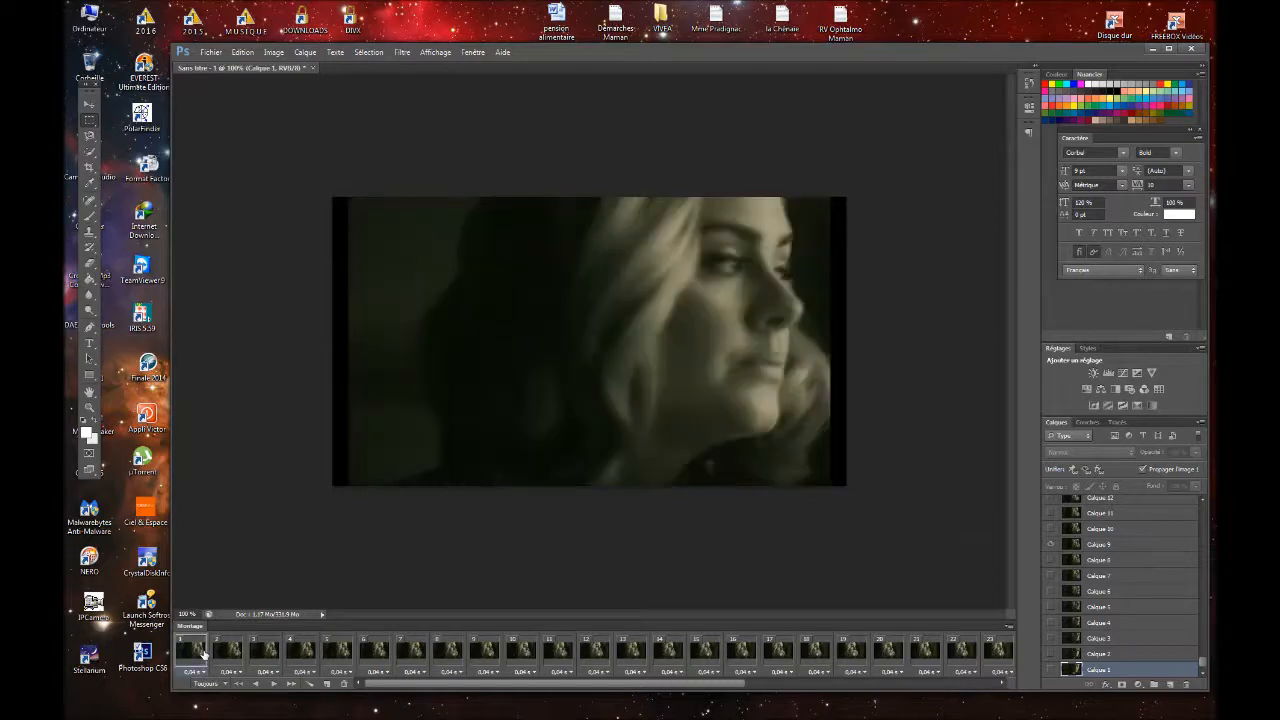
- Delete frames 18 to 38 at the end of the animation and play the remaining frames
{"action": "left_click", "coordinate": [816, 653]}
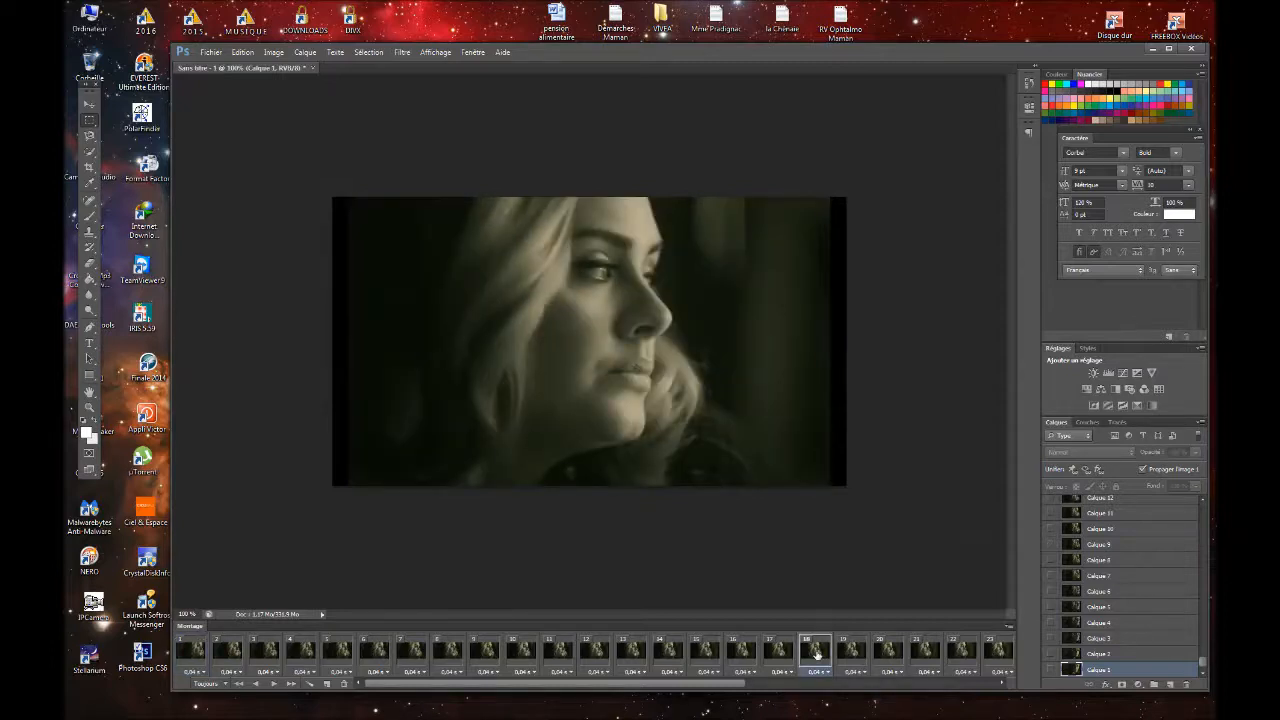
{"action": "left_click_drag", "start_coordinate": [744, 685], "coordinate": [997, 675]}
{"action": "key", "text": "space"}
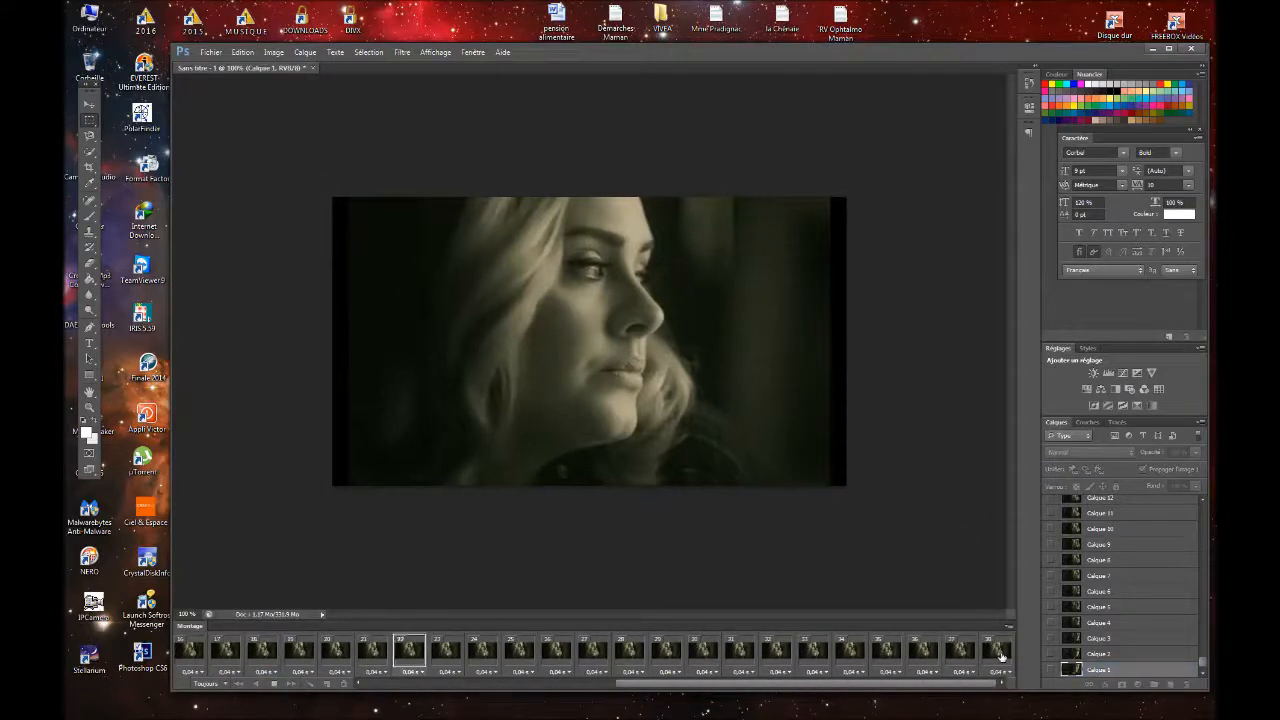
{"action": "key", "text": "space"}
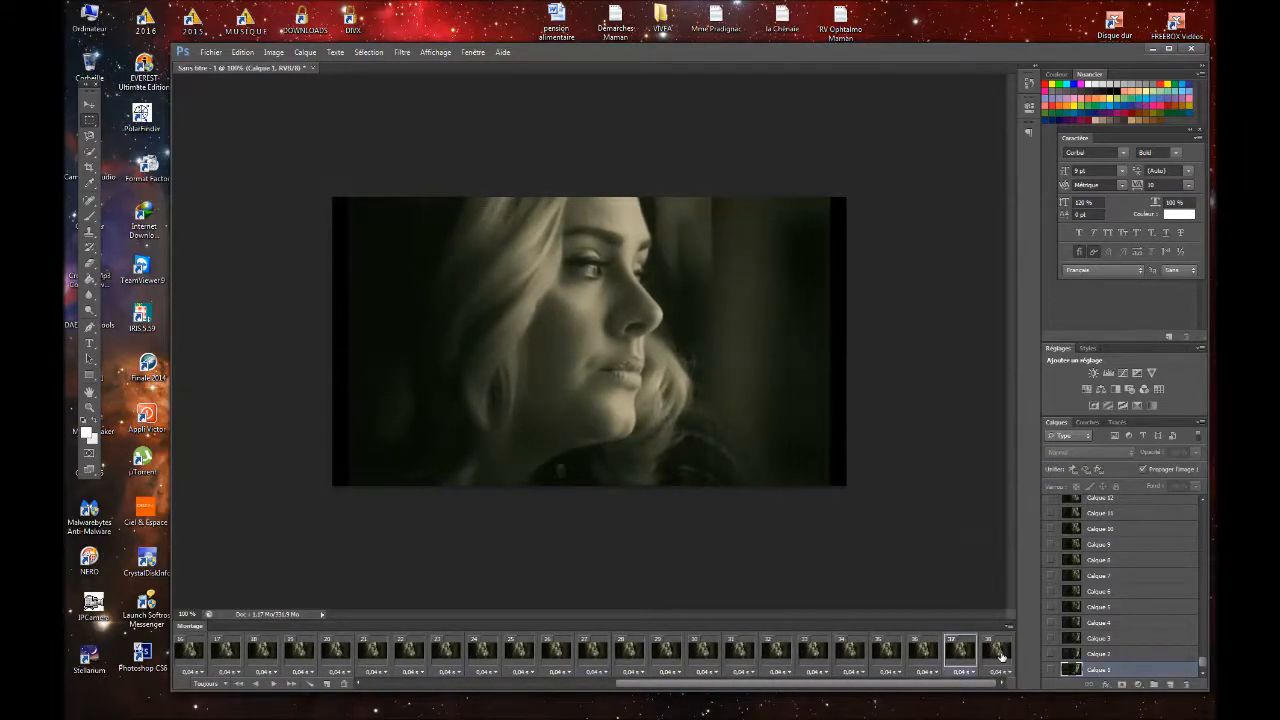
{"action": "left_click", "coordinate": [1001, 655]}
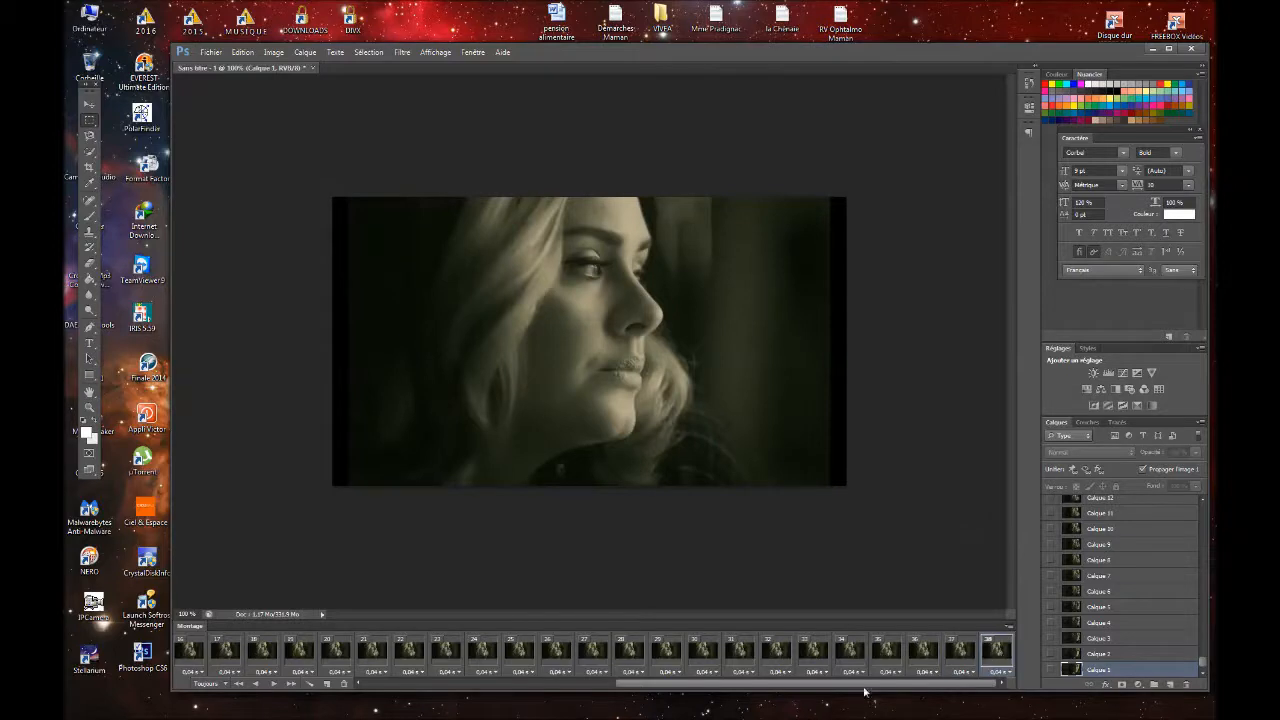
{"action": "left_click_drag", "start_coordinate": [836, 688], "coordinate": [701, 700]}
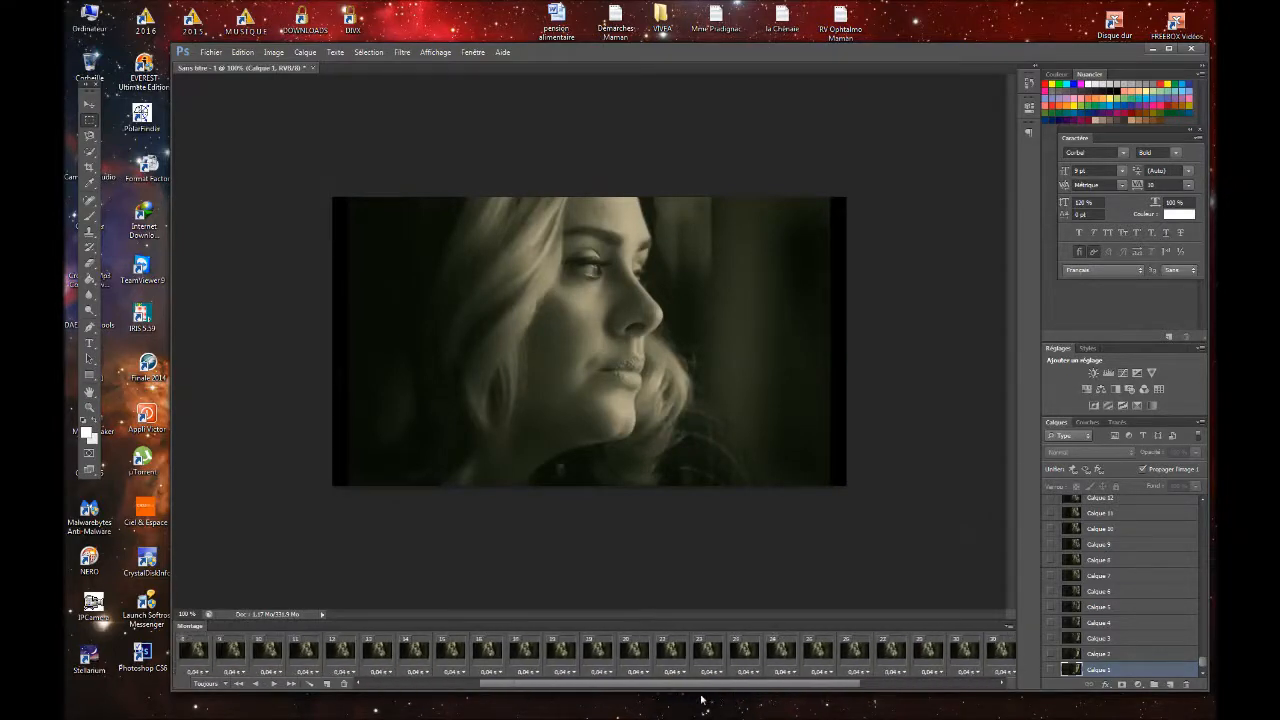
{"action": "left_click", "coordinate": [568, 655], "text": "shift"}
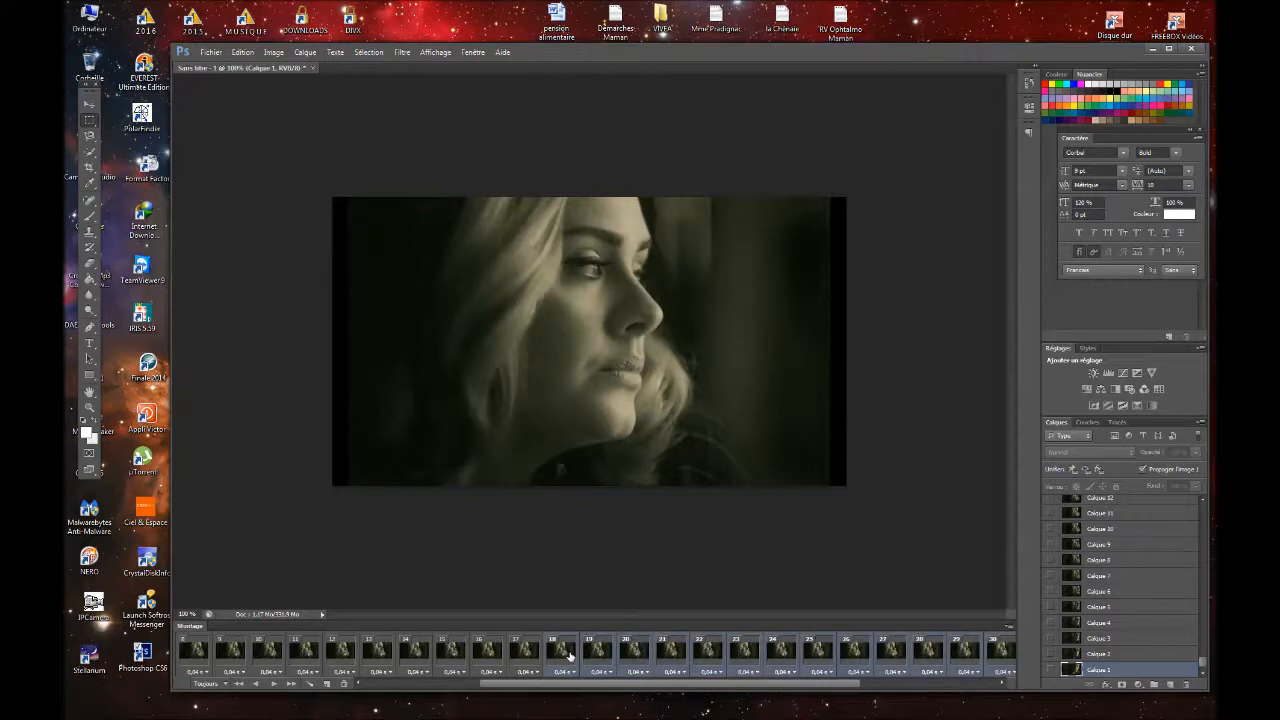
{"action": "left_click", "coordinate": [344, 684]}
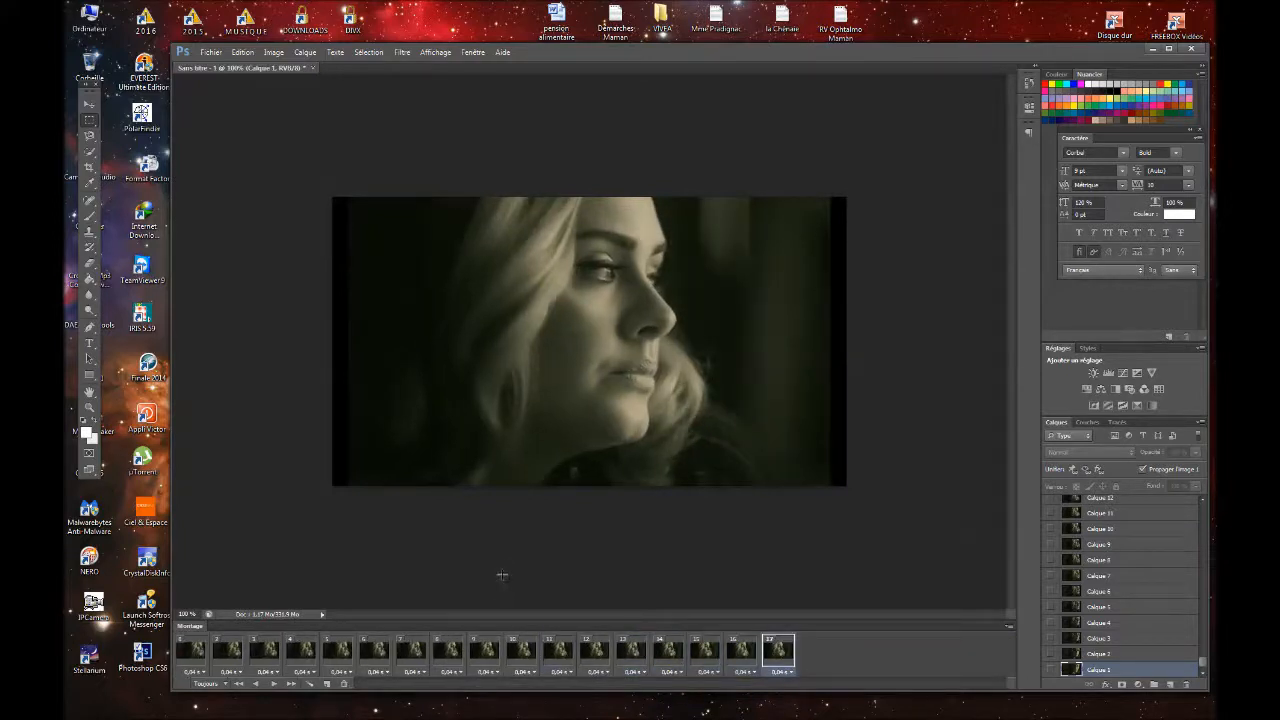
{"action": "key", "text": "space"}
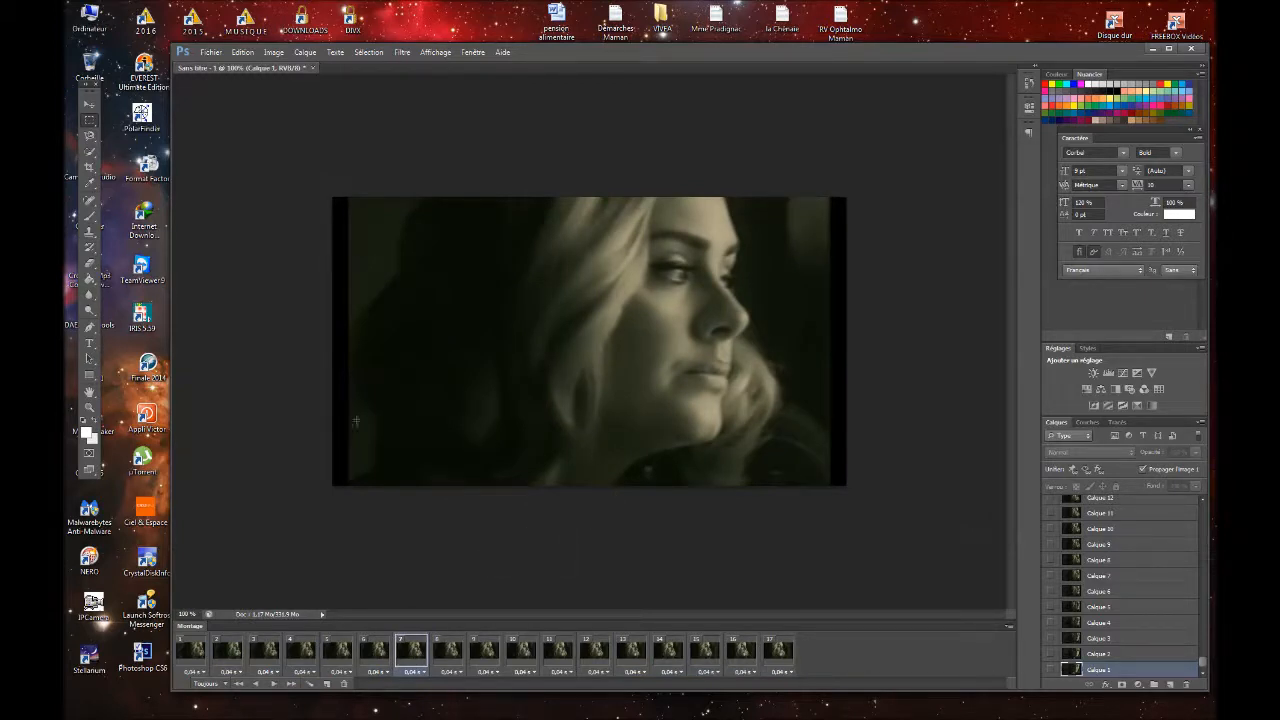
- Open Save for Web for the animation as a 256-colour GIF and preview it in the browser
{"action": "left_click", "coordinate": [210, 52]}
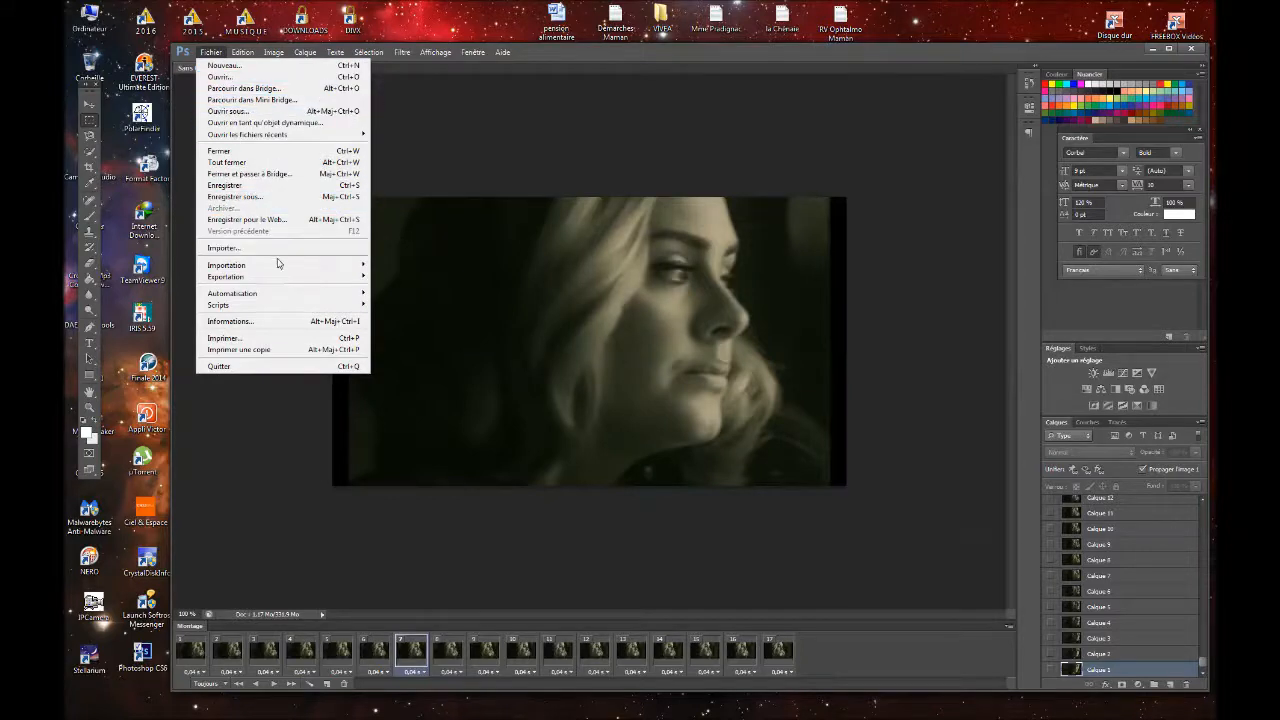
{"action": "mouse_move", "coordinate": [286, 276]}
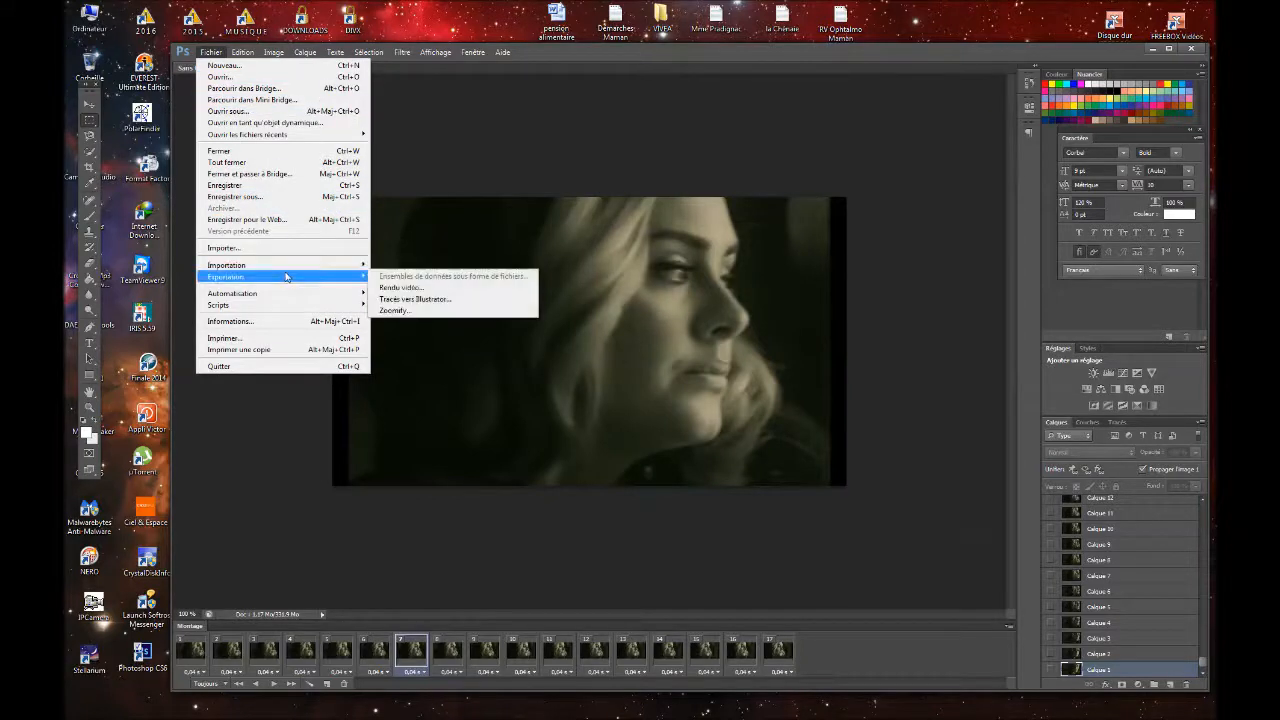
{"action": "left_click", "coordinate": [279, 221]}
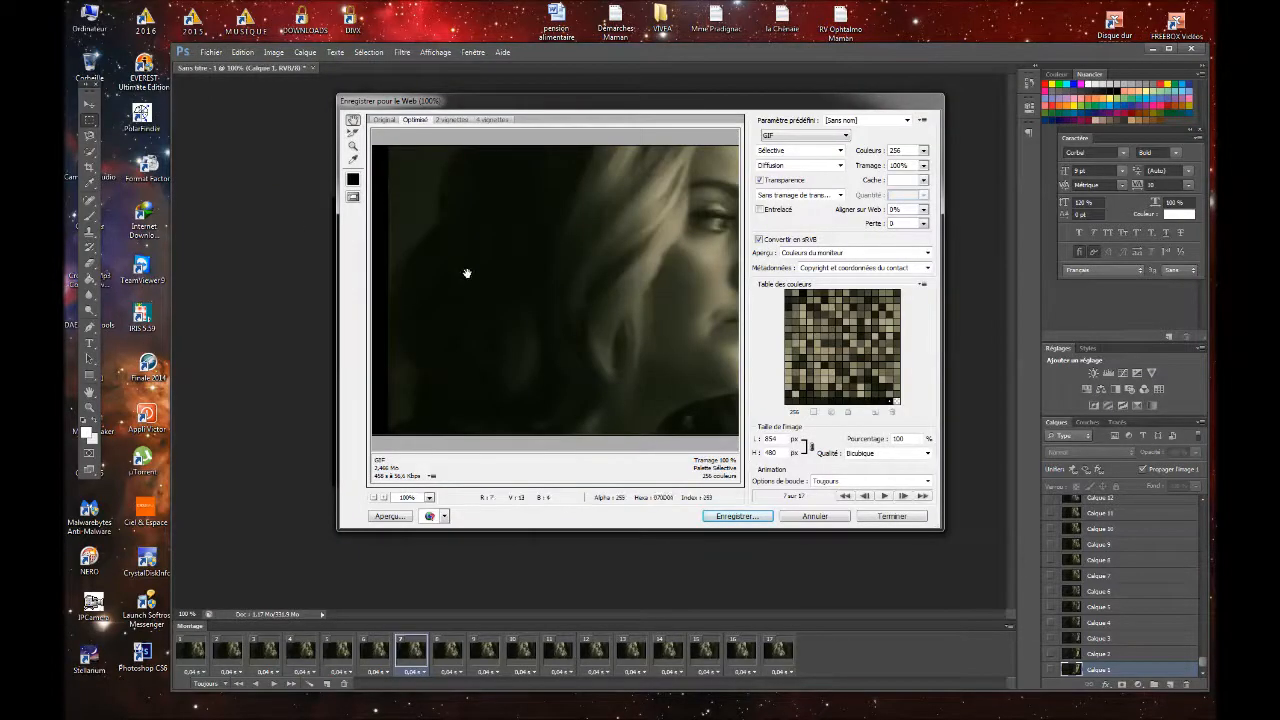
{"action": "left_click", "coordinate": [390, 516]}
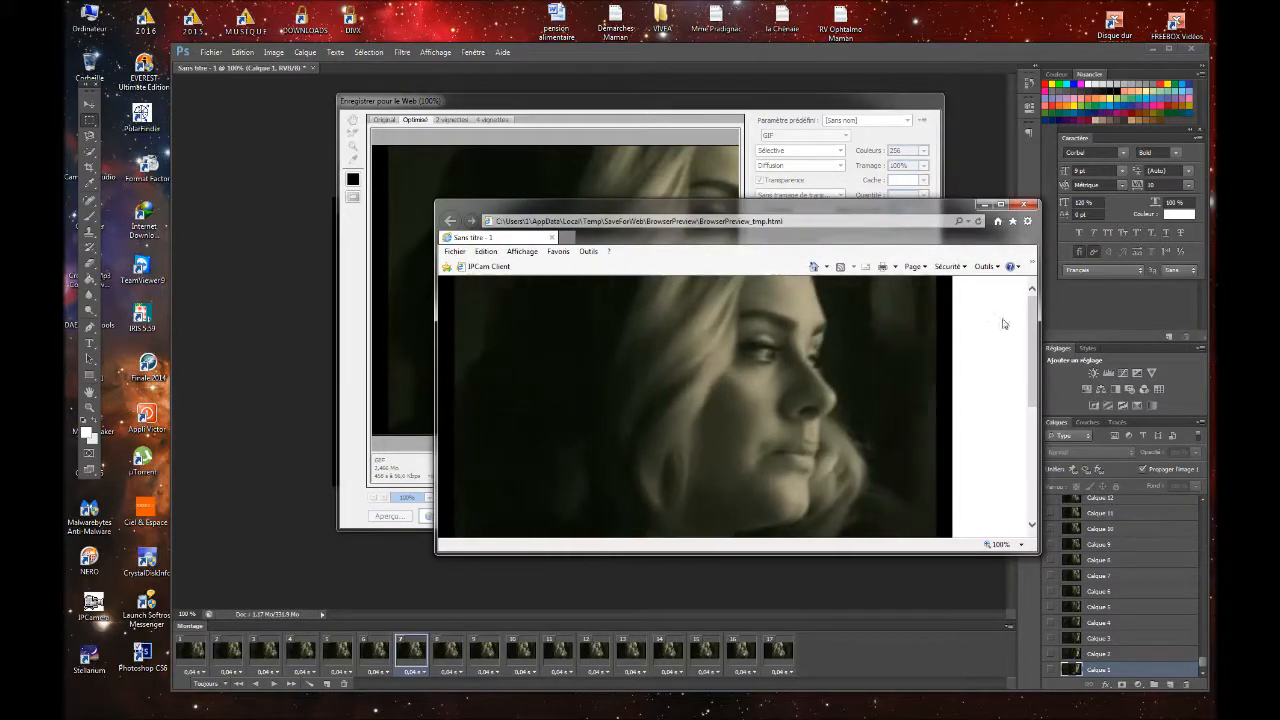
{"action": "left_click_drag", "start_coordinate": [1034, 308], "coordinate": [1037, 323]}
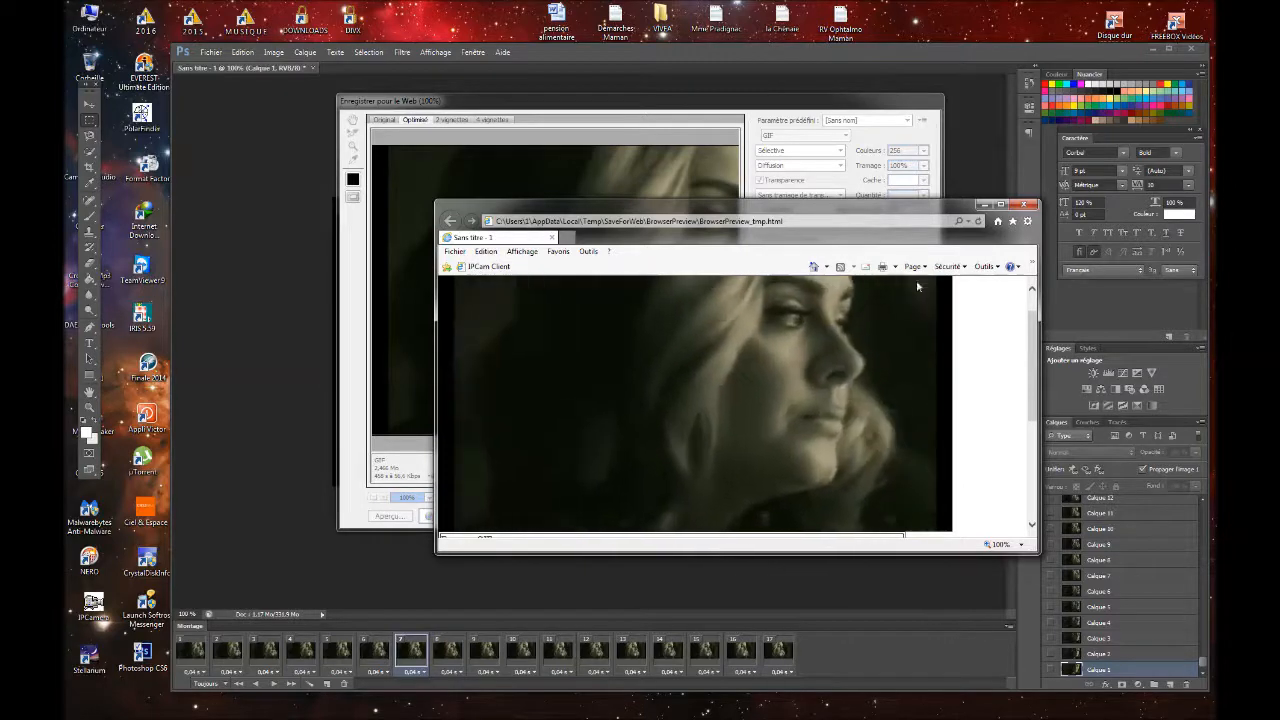
{"action": "left_click", "coordinate": [1022, 205]}
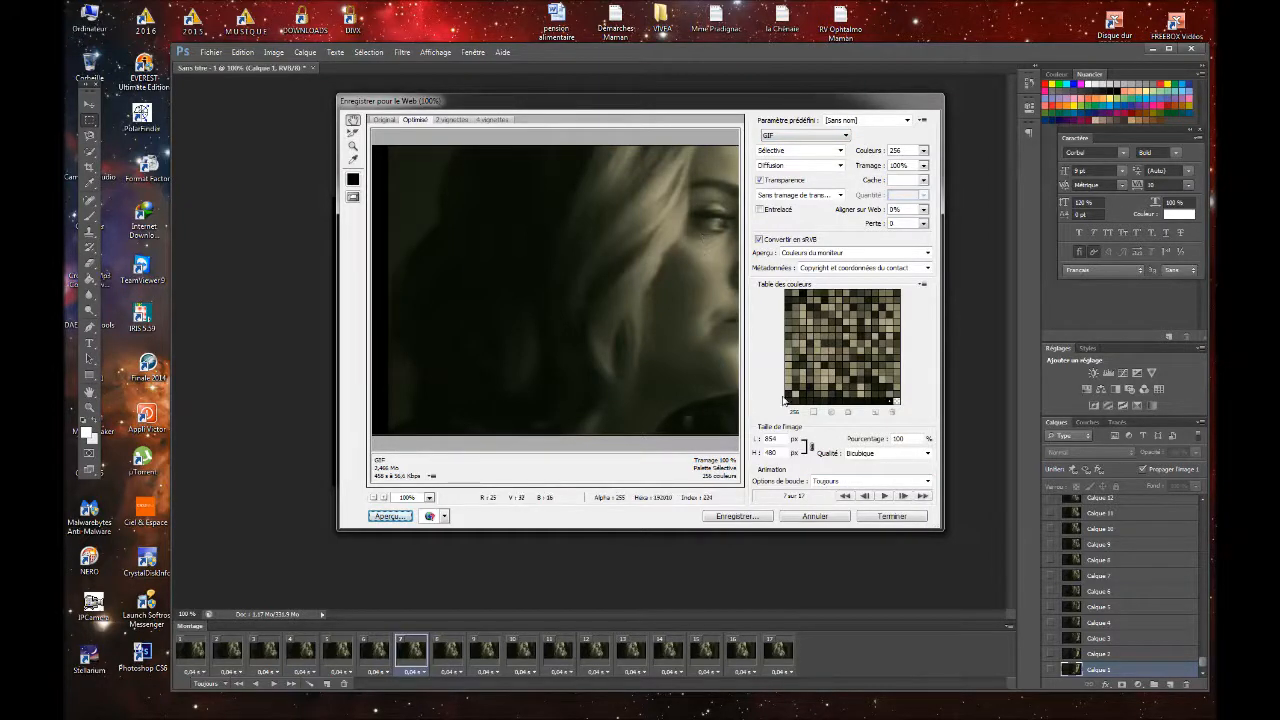
- Save the optimized GIF on the desktop (Bureau) under the name adele and close Photoshop
{"action": "left_click", "coordinate": [736, 516]}
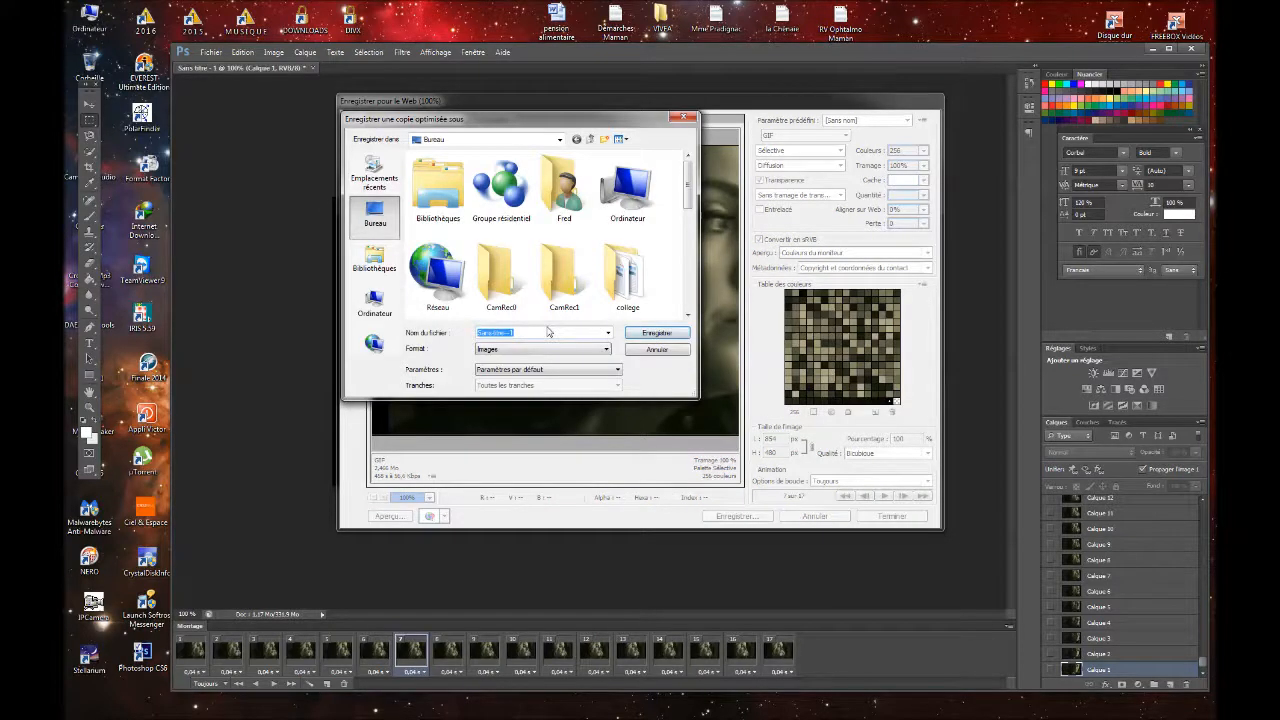
{"action": "type", "text": "adele"}
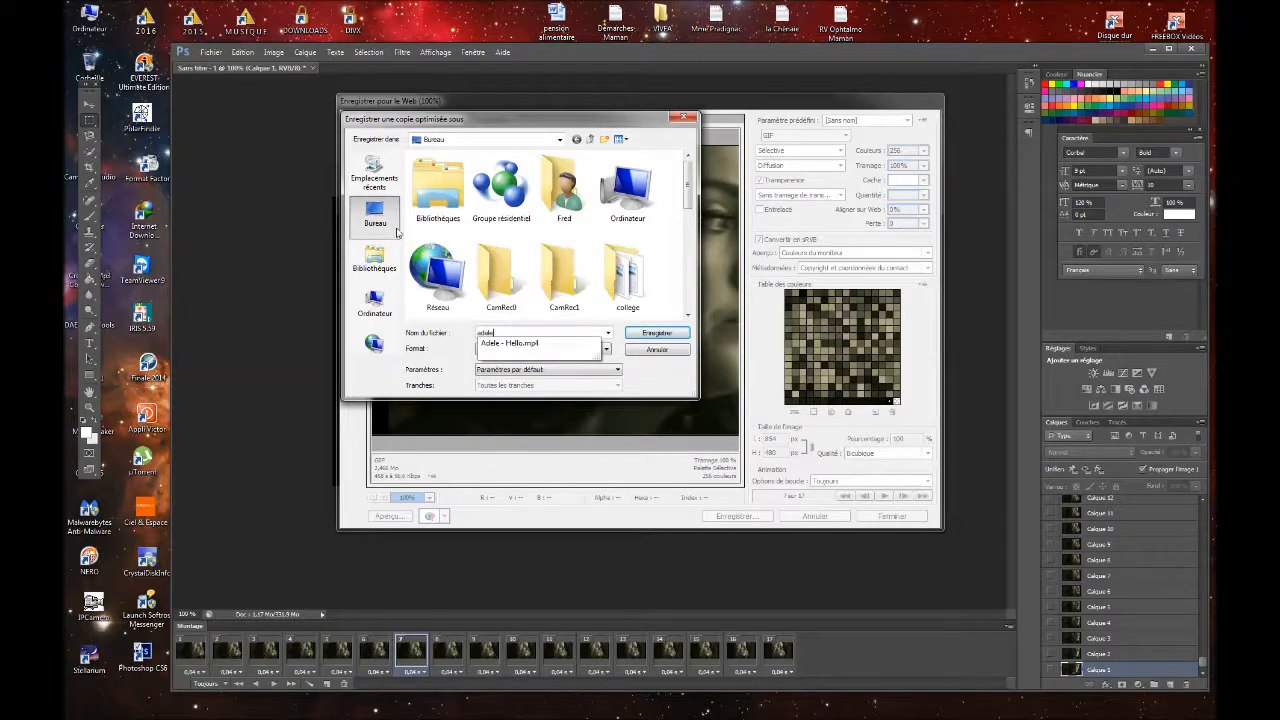
{"action": "left_click", "coordinate": [523, 333]}
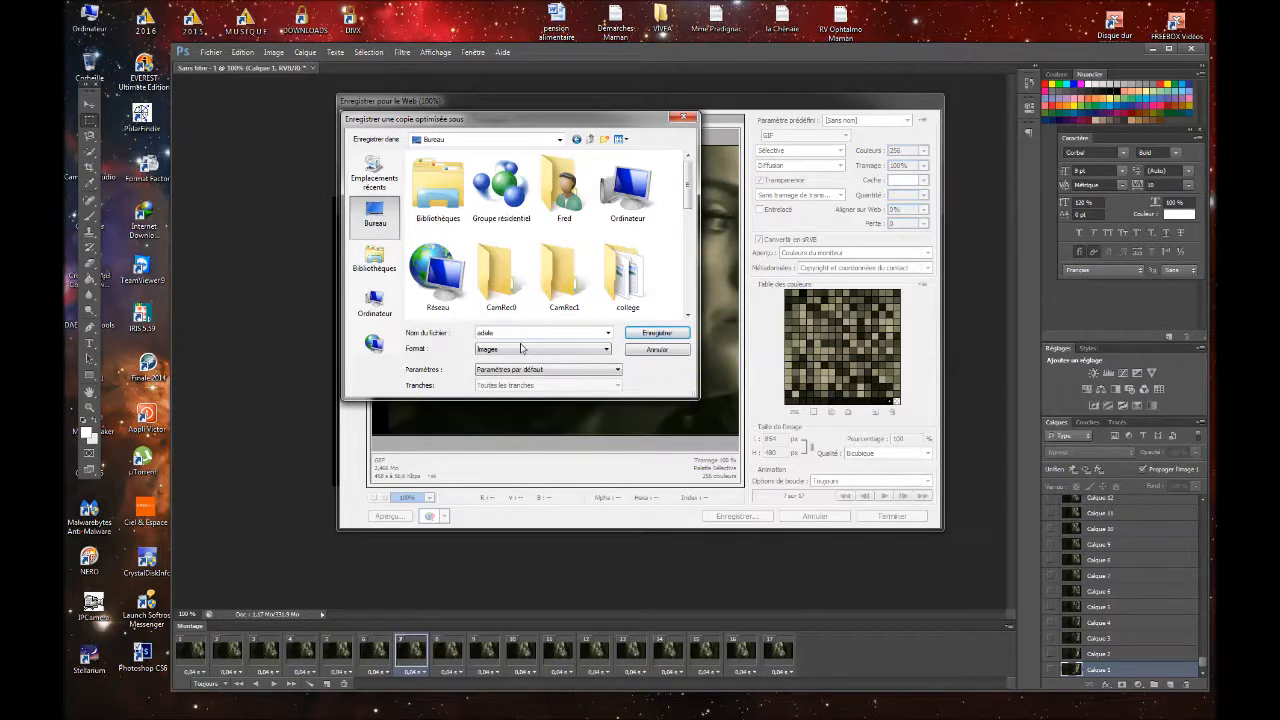
{"action": "left_click", "coordinate": [658, 333]}
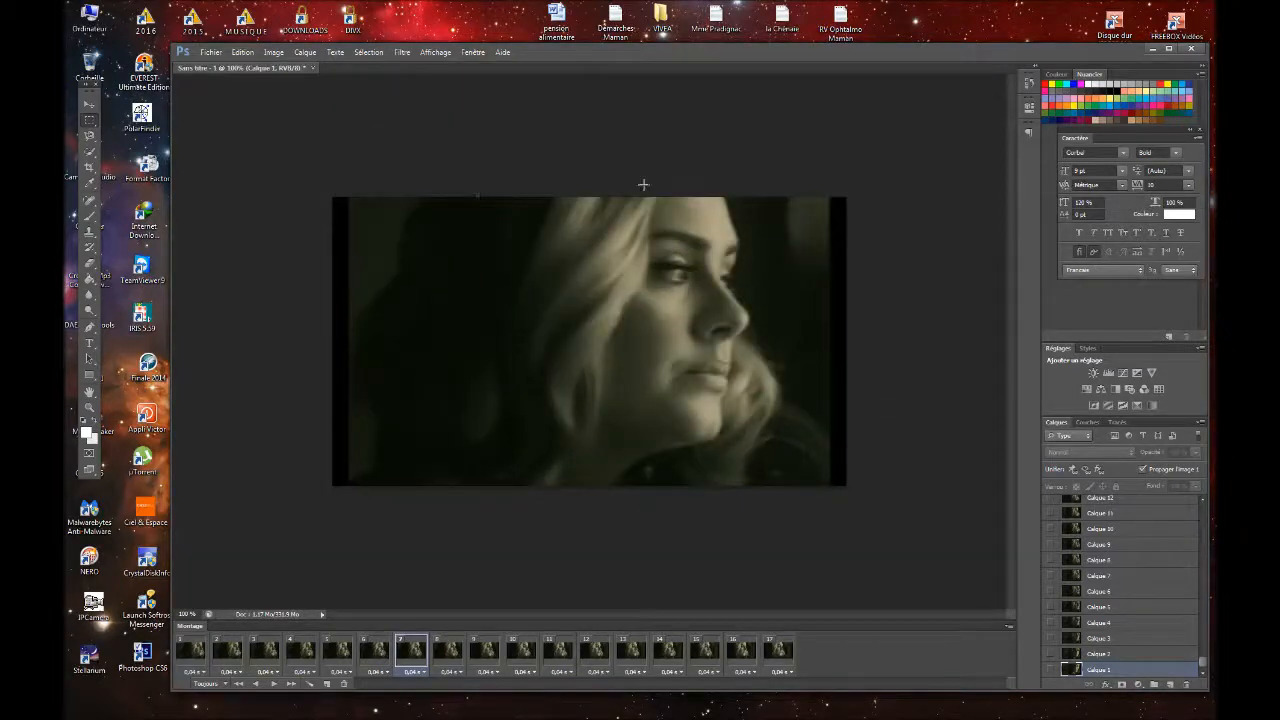
{"action": "left_click", "coordinate": [1191, 48]}
{"action": "left_click", "coordinate": [725, 292]}
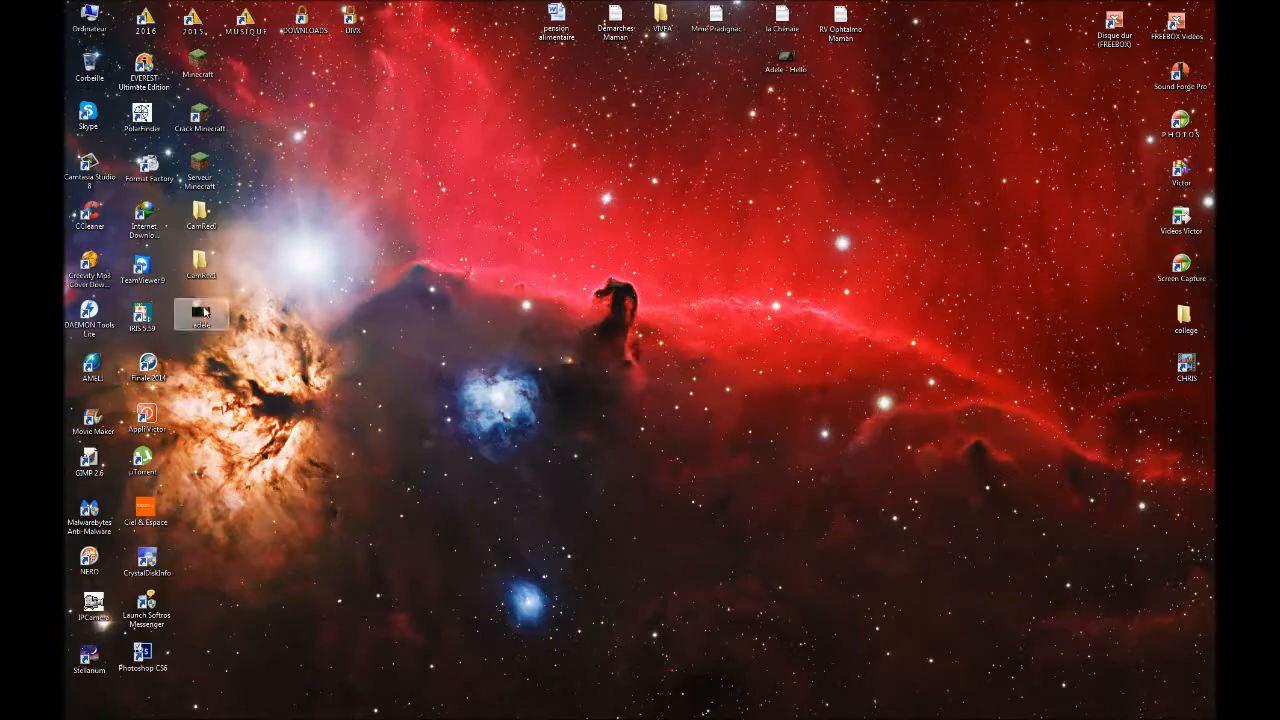
- Move adele.gif to an empty area of the desktop, view it in Internet Explorer and close the browser
{"action": "left_click_drag", "start_coordinate": [201, 313], "coordinate": [440, 151]}
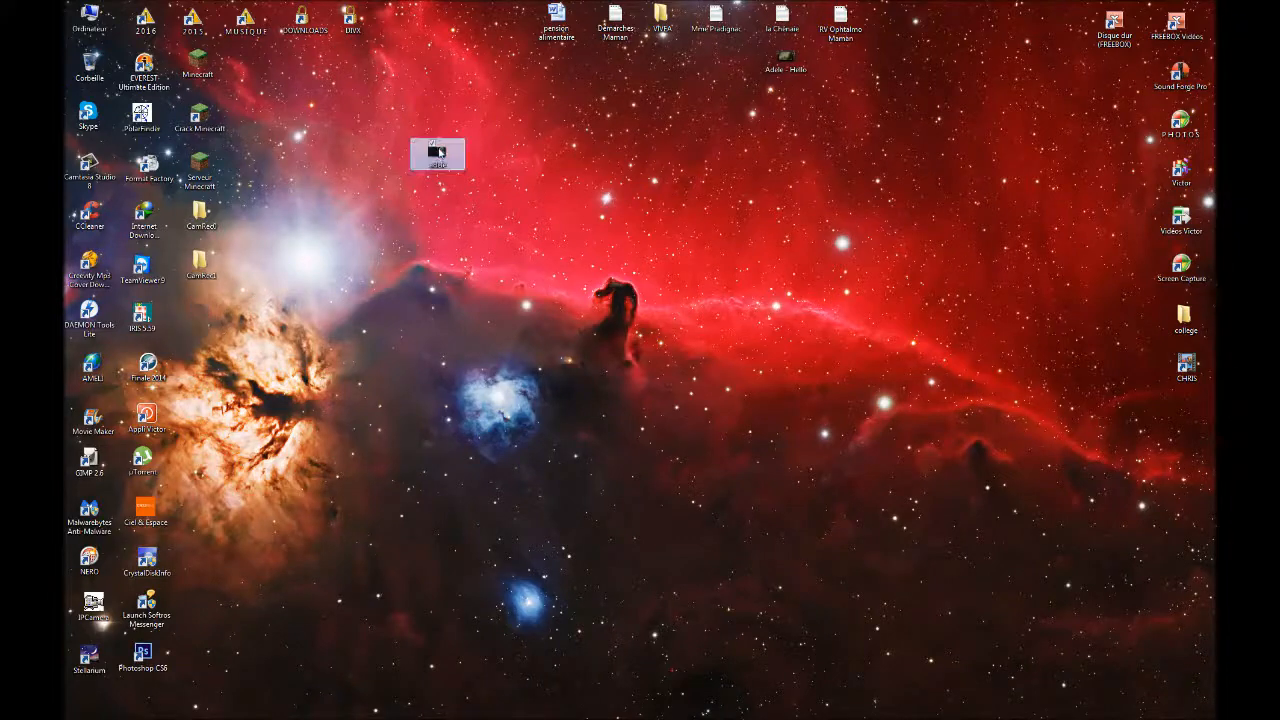
{"action": "right_click", "coordinate": [440, 152]}
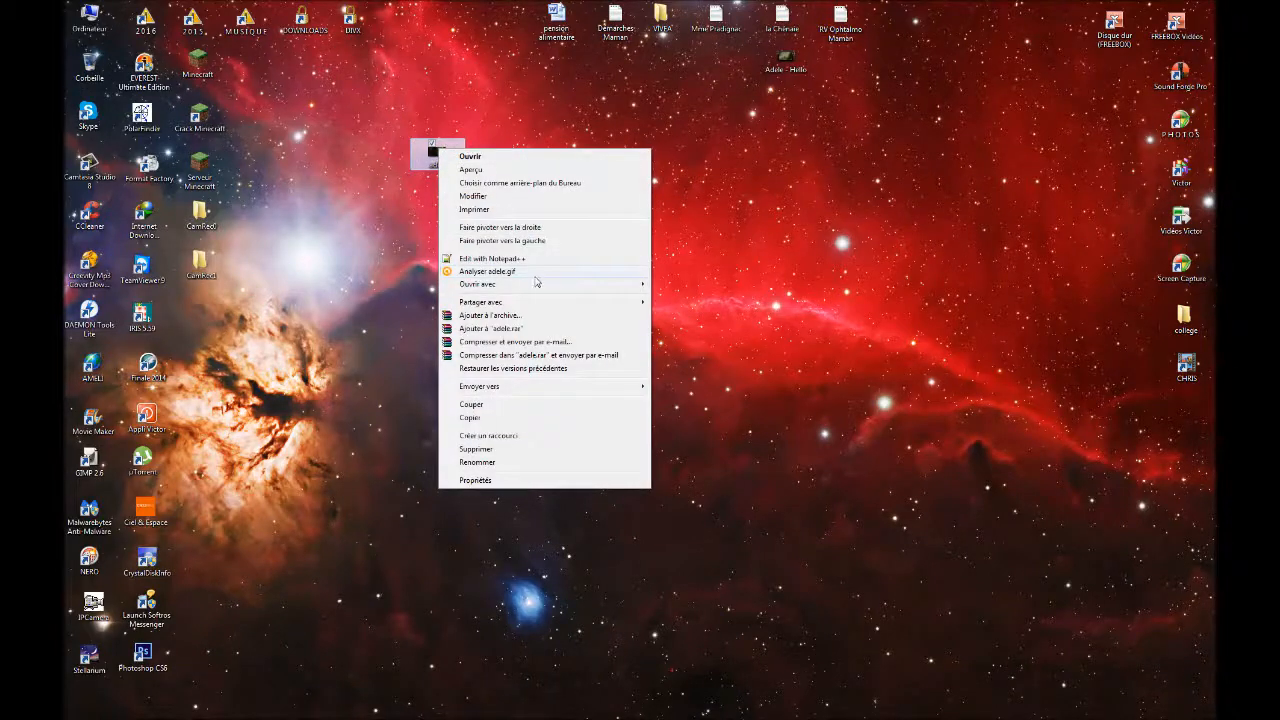
{"action": "mouse_move", "coordinate": [545, 285]}
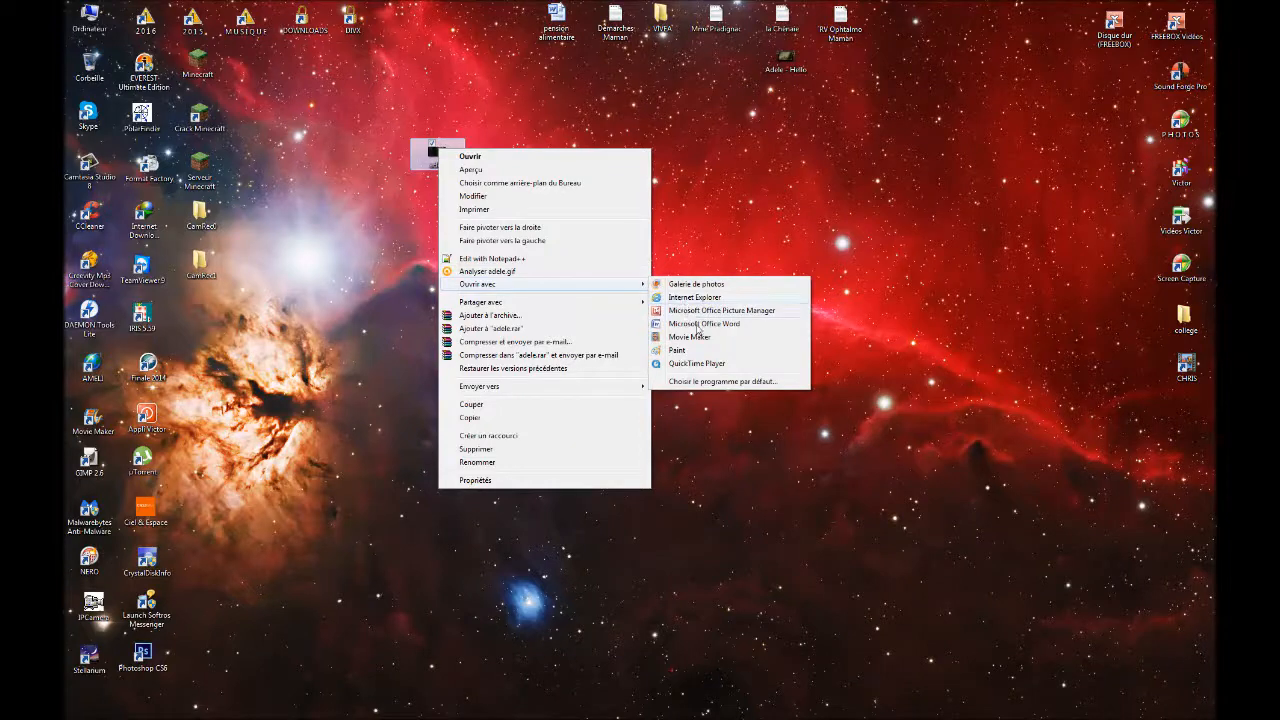
{"action": "left_click", "coordinate": [714, 298]}
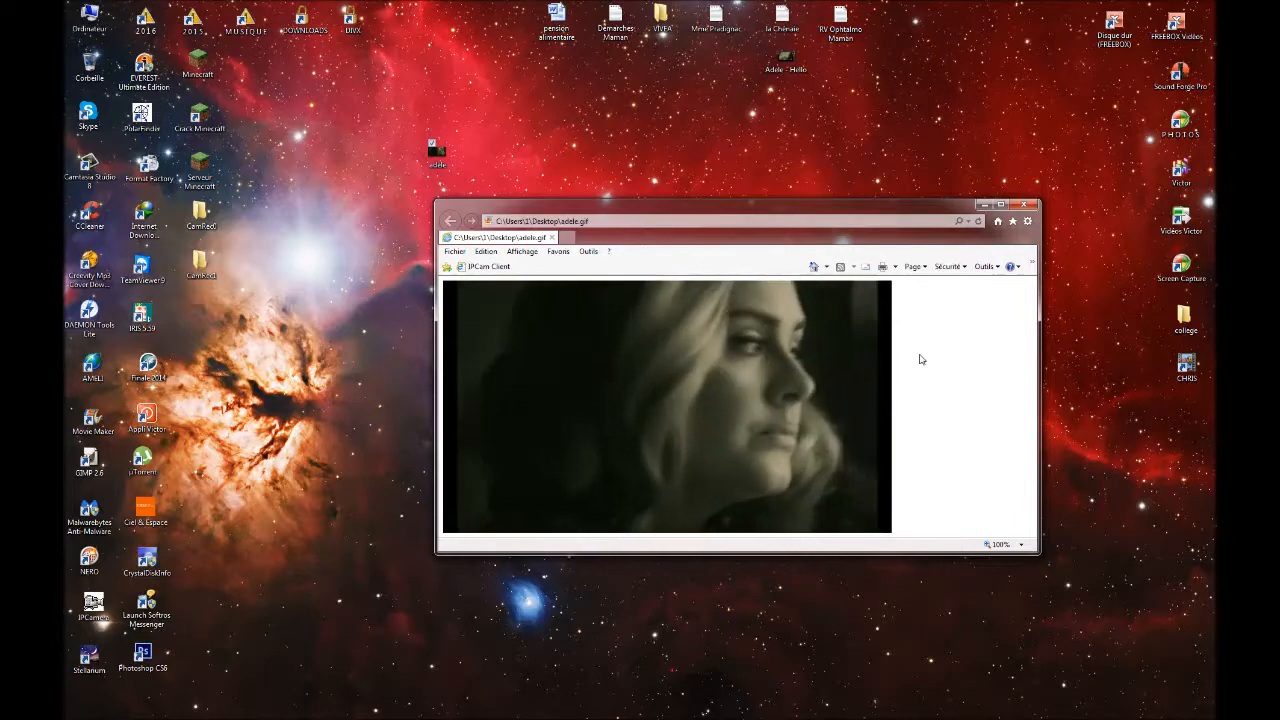
{"action": "left_click", "coordinate": [1024, 205]}
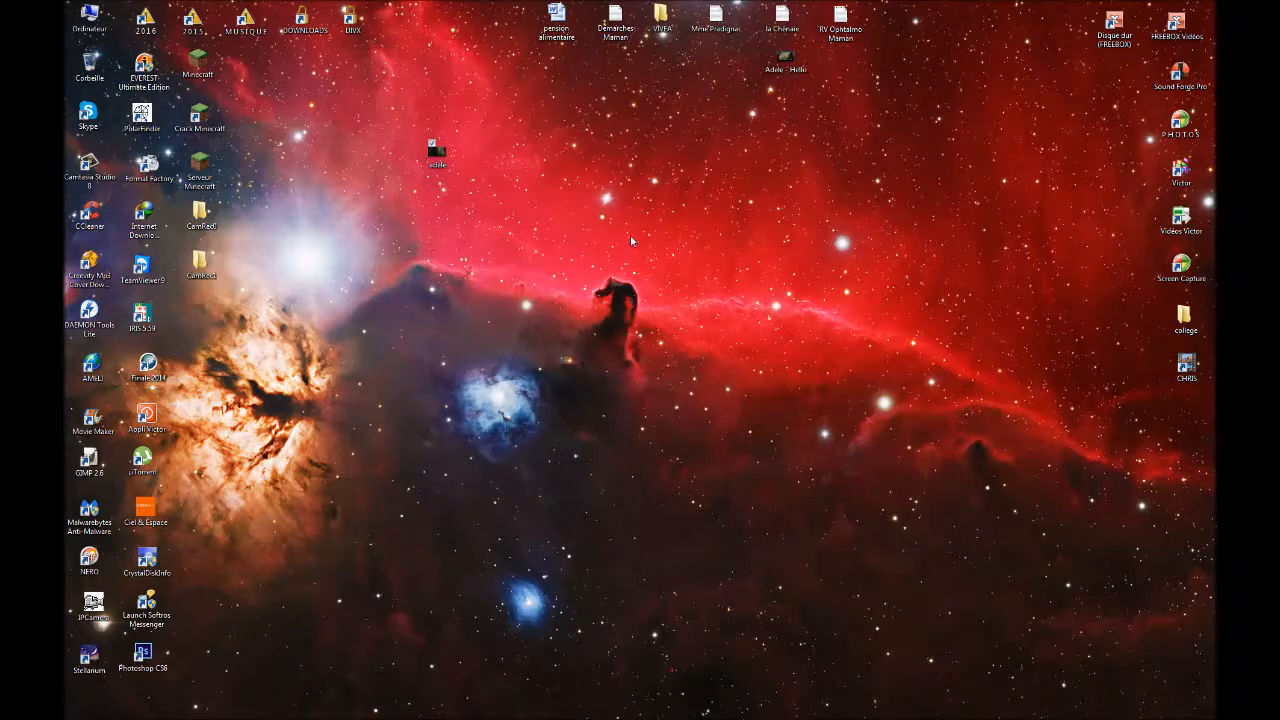